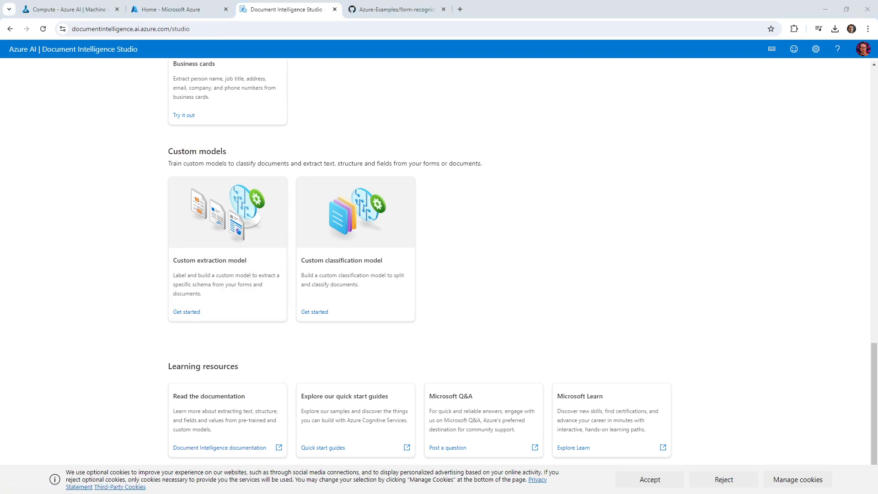
Open the Custom extraction model projects page from the Custom models section
click(179, 313)
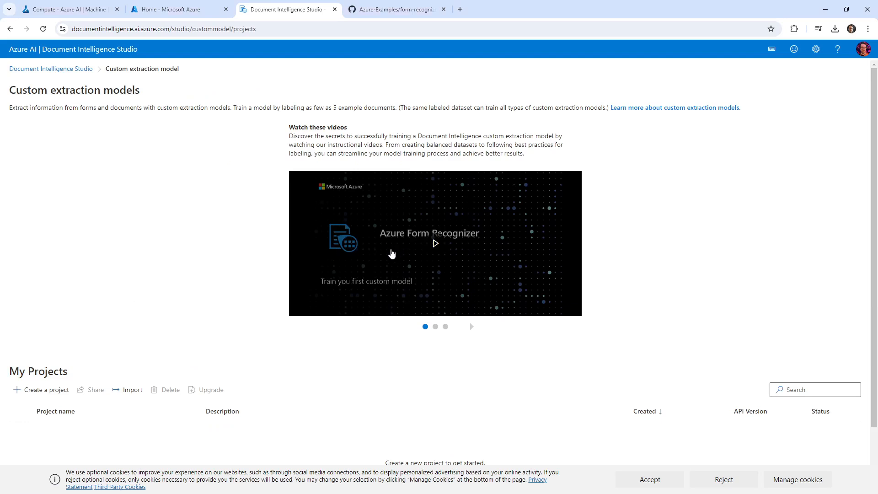
Start a new project named myextractmodel and give it a short description
click(59, 390)
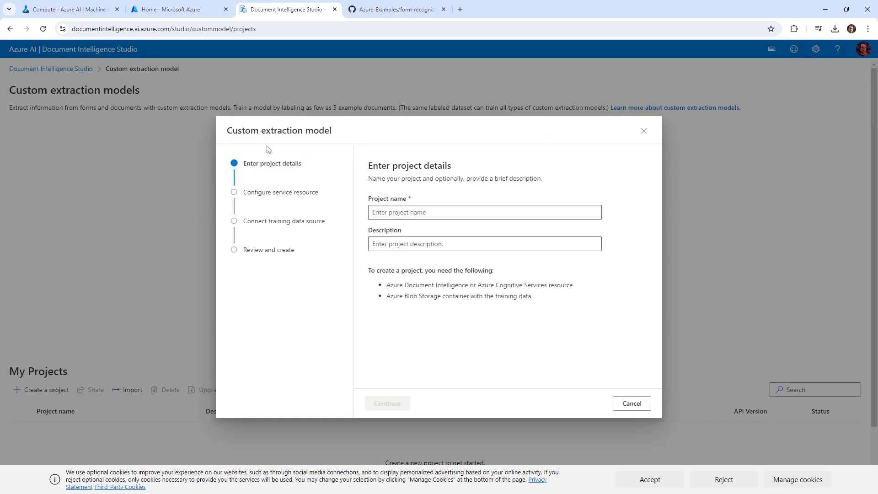
click(429, 214)
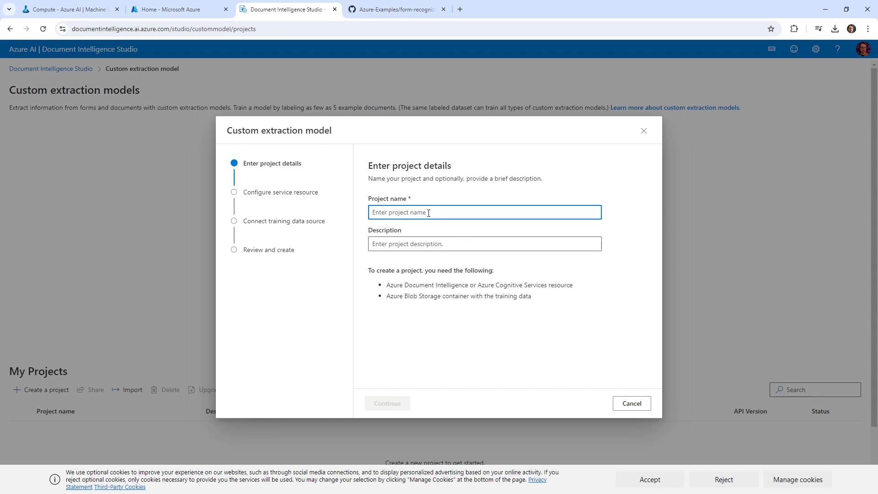
text(myextractmodel)
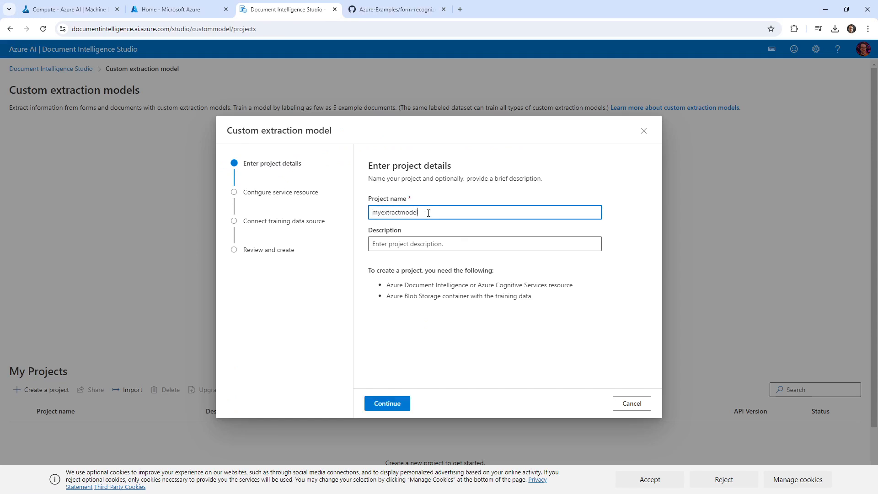
click(465, 241)
text(This is my desc)
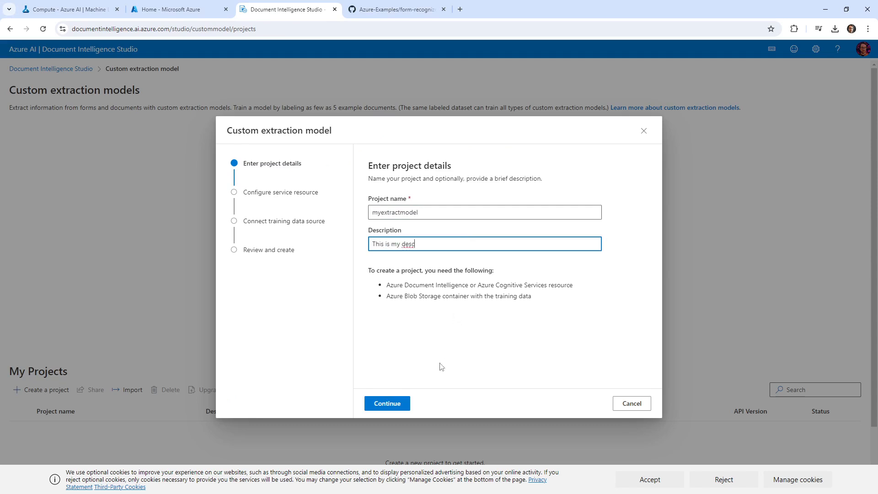
Choose Azure subscription 1 and create the new resource group doc-ai-studio2
click(387, 404)
click(435, 217)
click(440, 234)
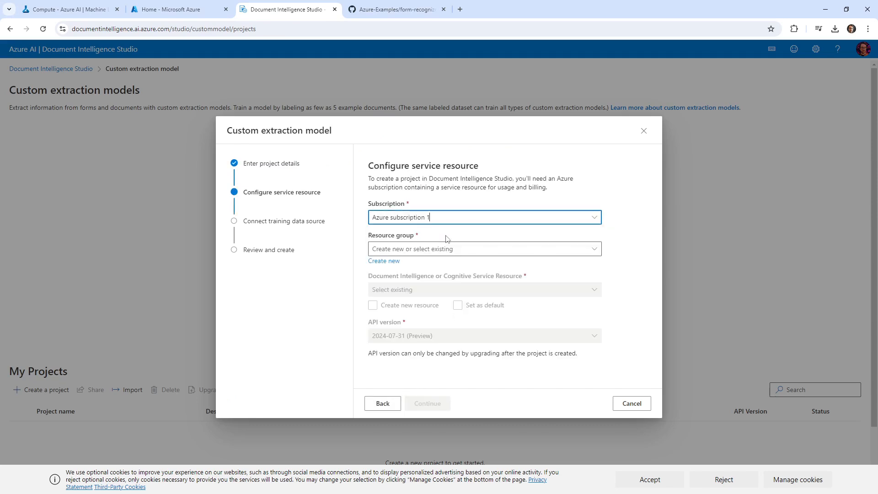
click(446, 249)
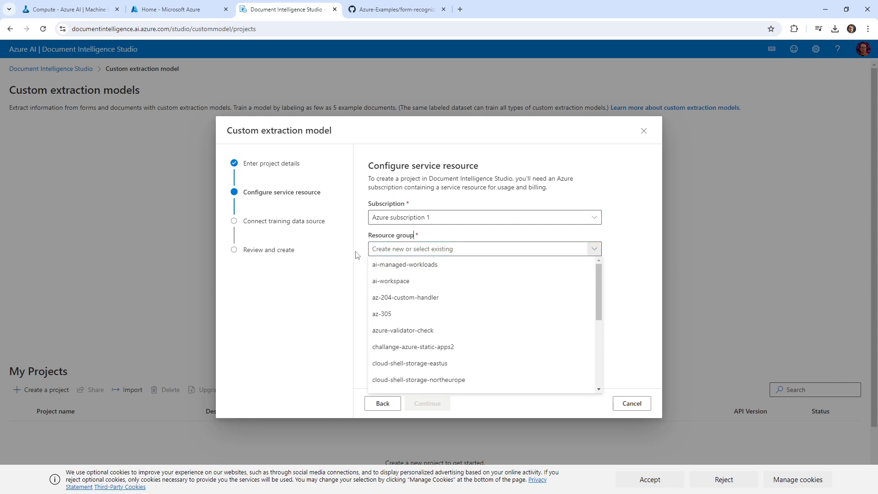
click(385, 261)
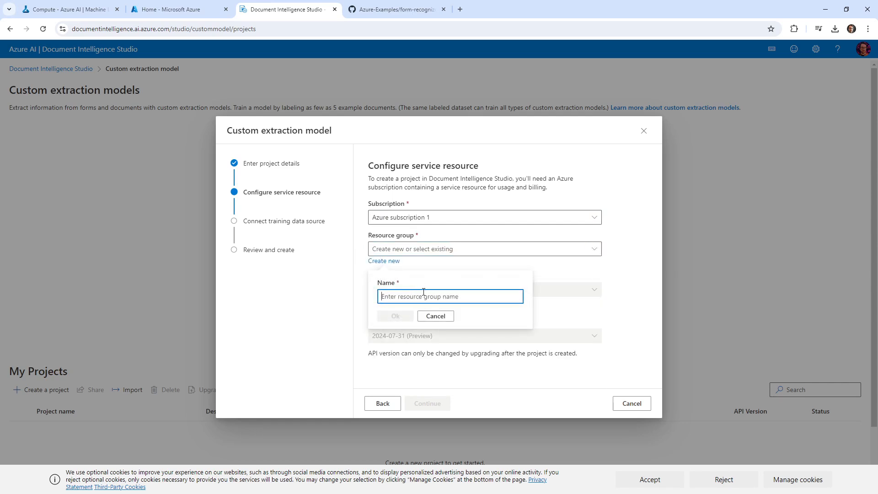
text(d)
key(BackSpace)
text(doc-ai-studio2)
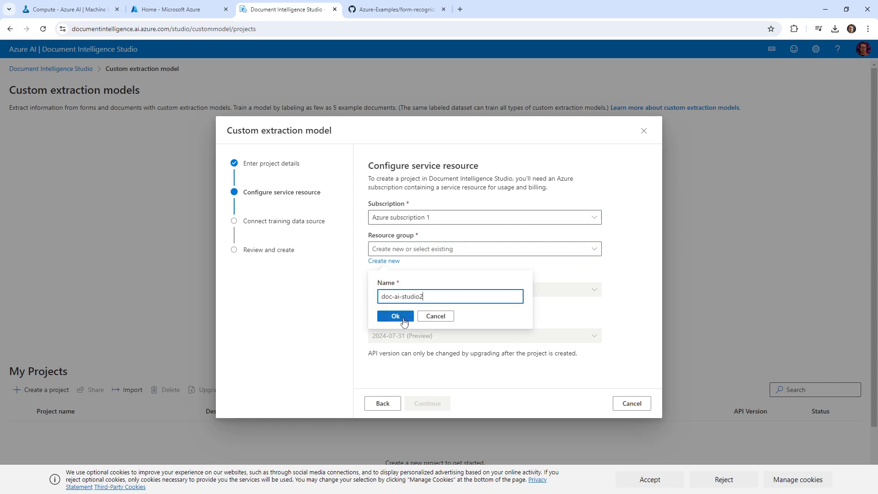
click(404, 320)
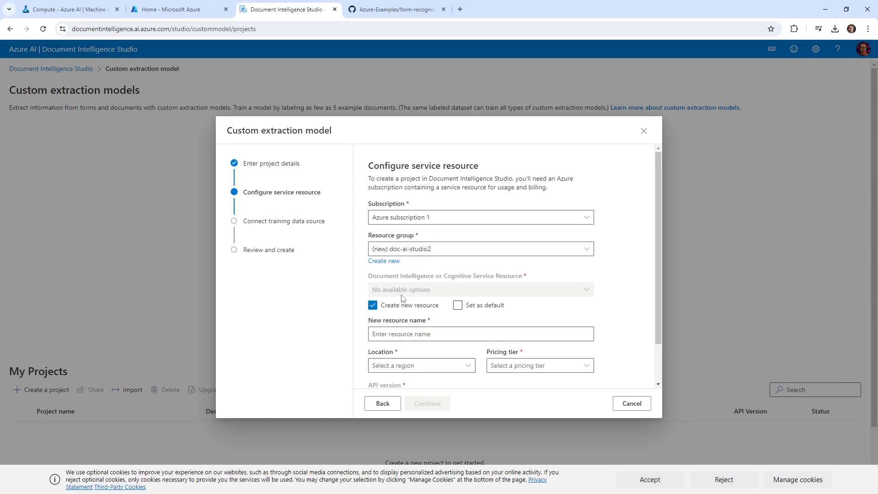
Name the resource mydocai in EASTUS on S0 Standard, keeping API version 2024-07-31 (Preview)
scroll(430, 266, down, 1)
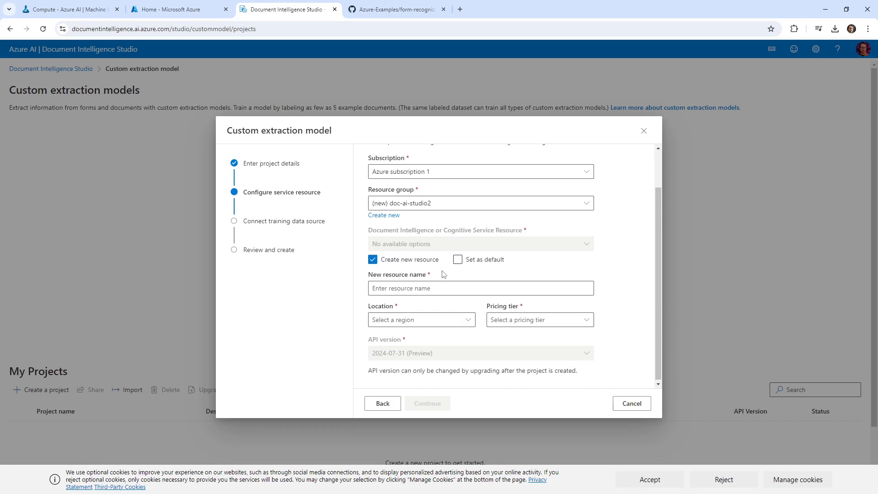
click(456, 287)
text(mydo)
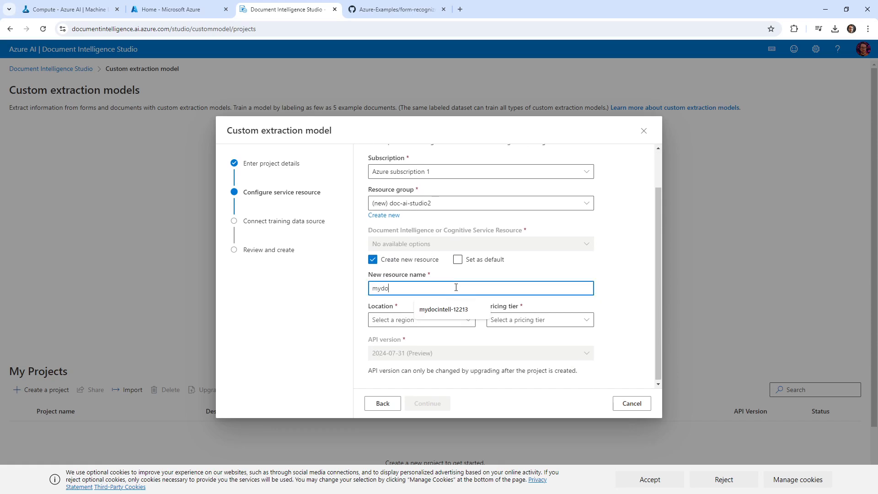
text(cairesource-234234)
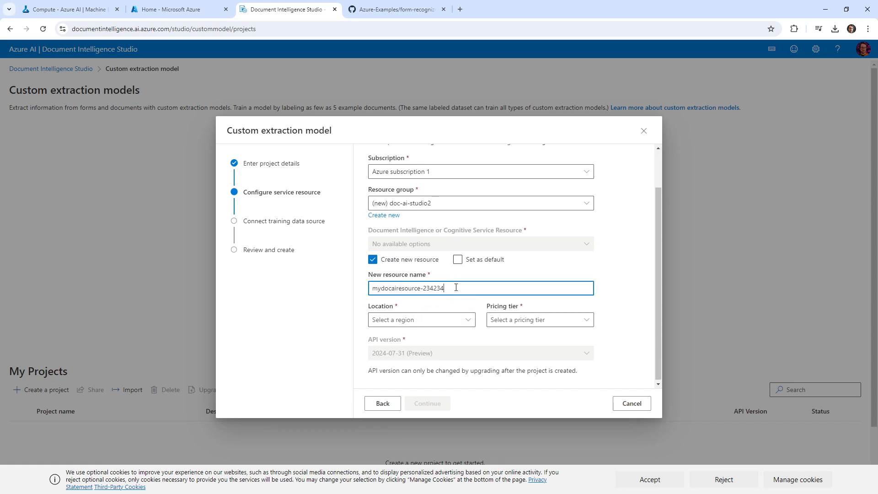
click(448, 321)
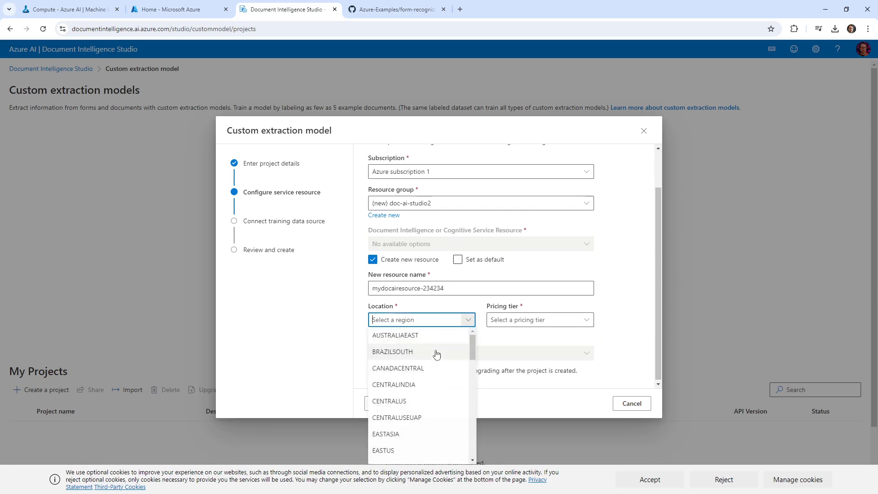
click(416, 449)
click(540, 319)
click(526, 352)
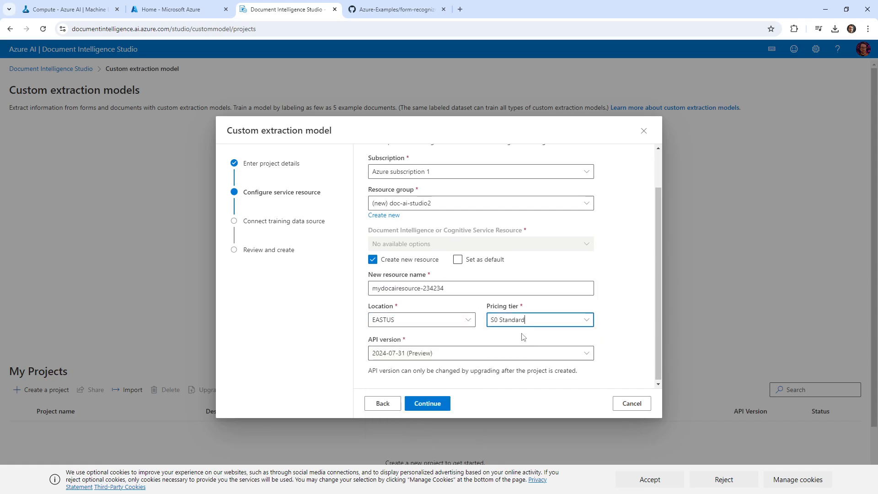
click(521, 353)
click(611, 357)
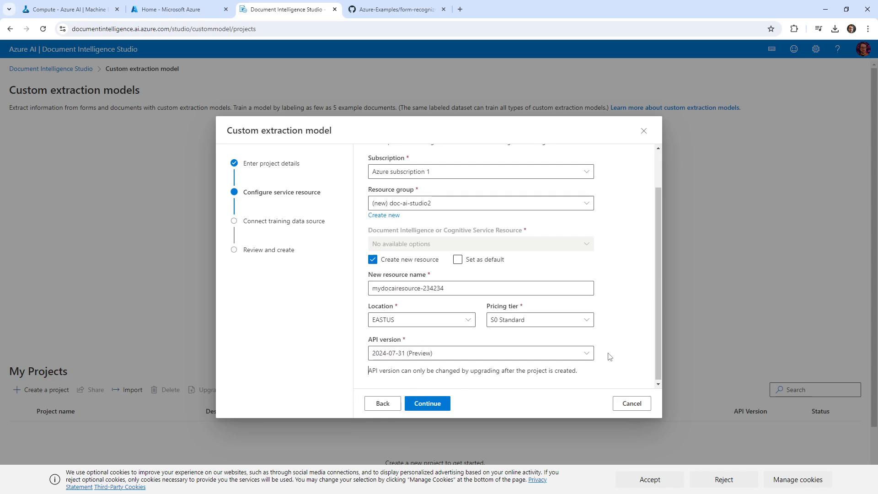
click(591, 360)
click(558, 355)
click(427, 404)
click(480, 221)
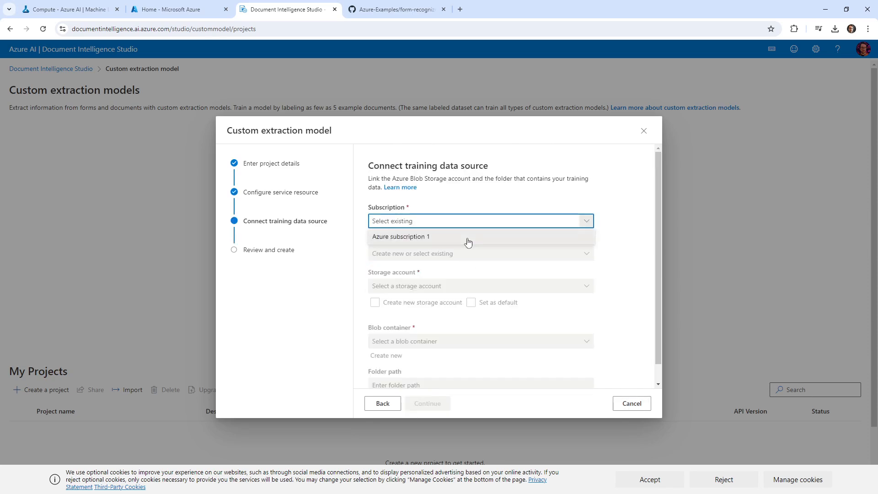
Select Azure subscription 1 for training data, then close the wizard without creating the project
click(414, 238)
click(459, 253)
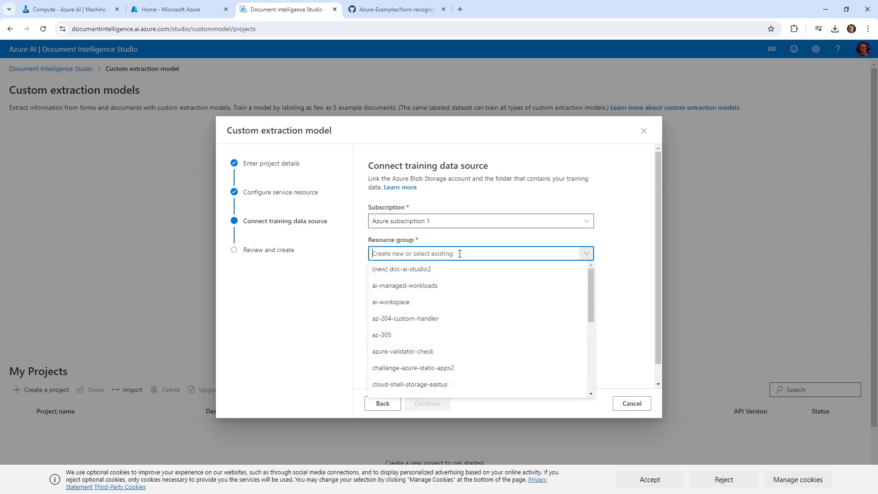
click(625, 235)
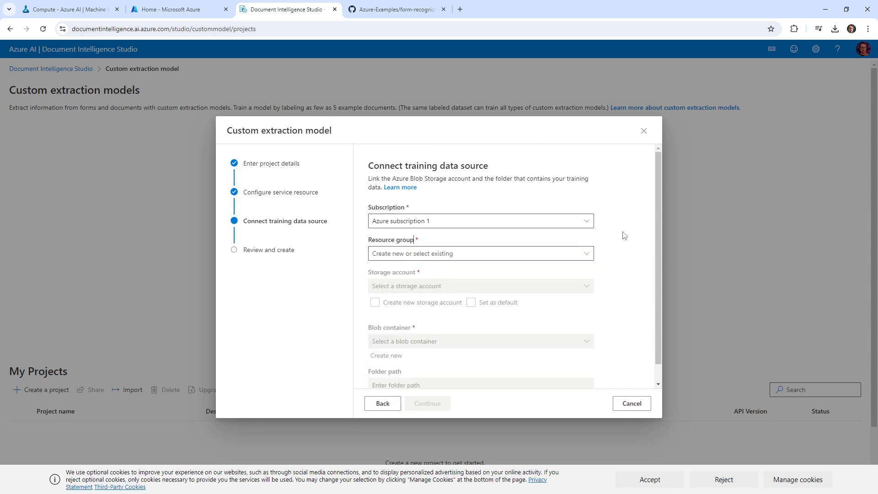
scroll(590, 243, down, 1)
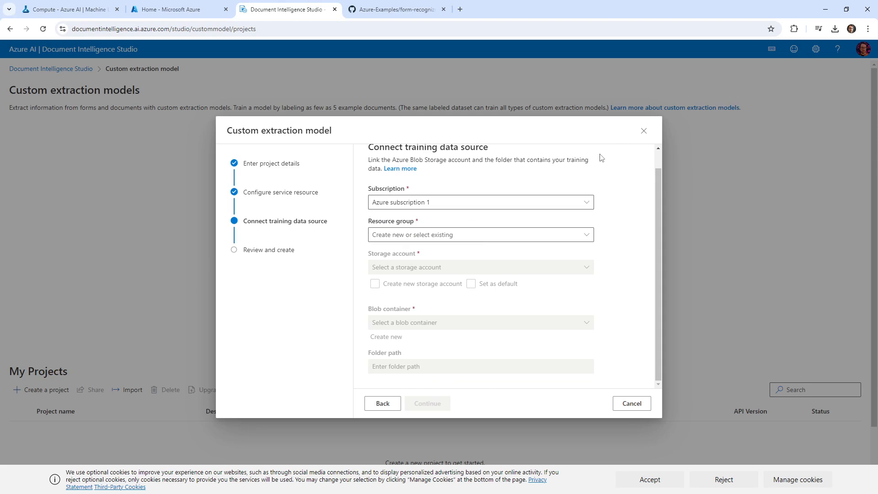
click(644, 130)
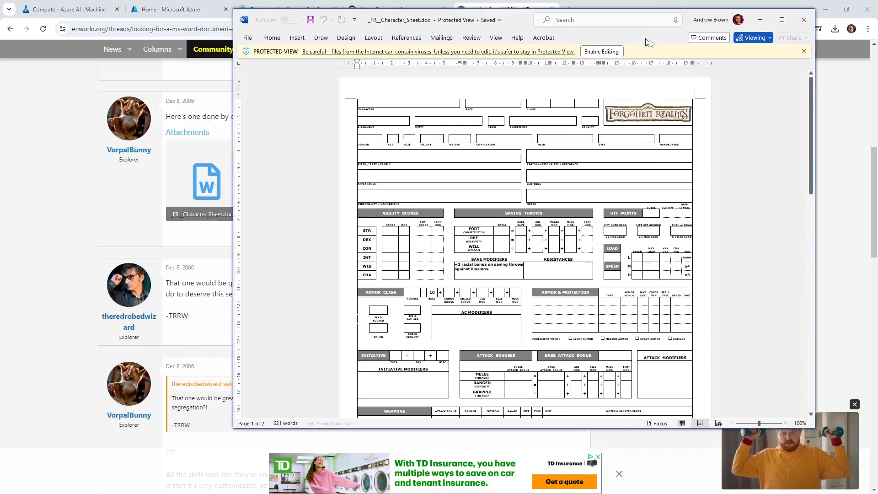
Move the Word window with _FR_Character_Sheet.doc to the right and scroll through the sheet
drag(650, 42, 691, 67)
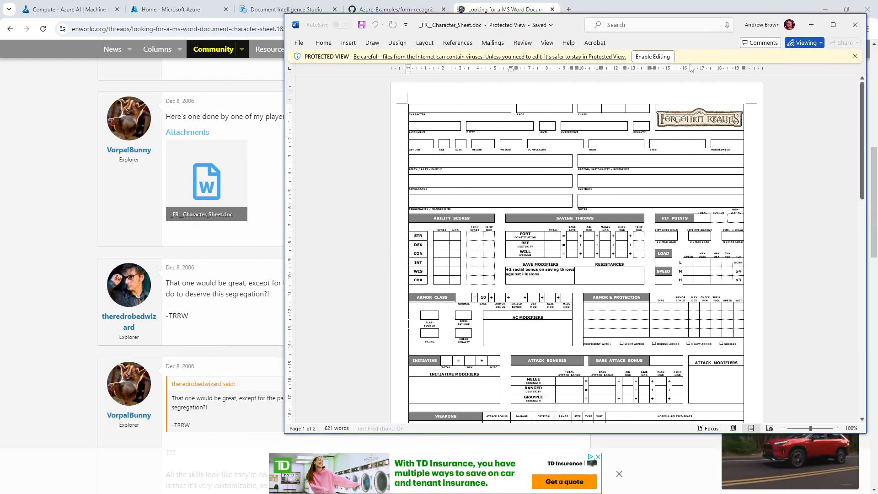
scroll(641, 290, down, 5)
scroll(641, 290, up, 5)
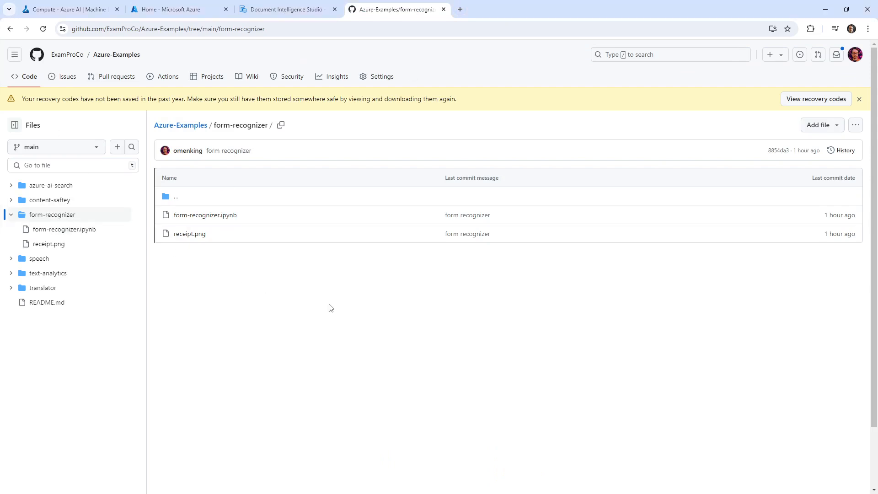
In github.dev, create folder custom-extraction-model-doc and drop sheet1.pdf through sheet5.pdf into it
key(period)
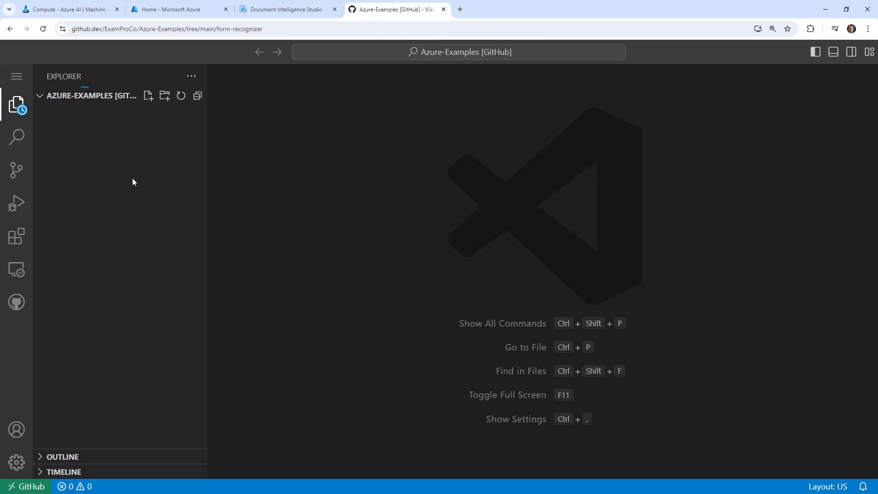
right_click(124, 246)
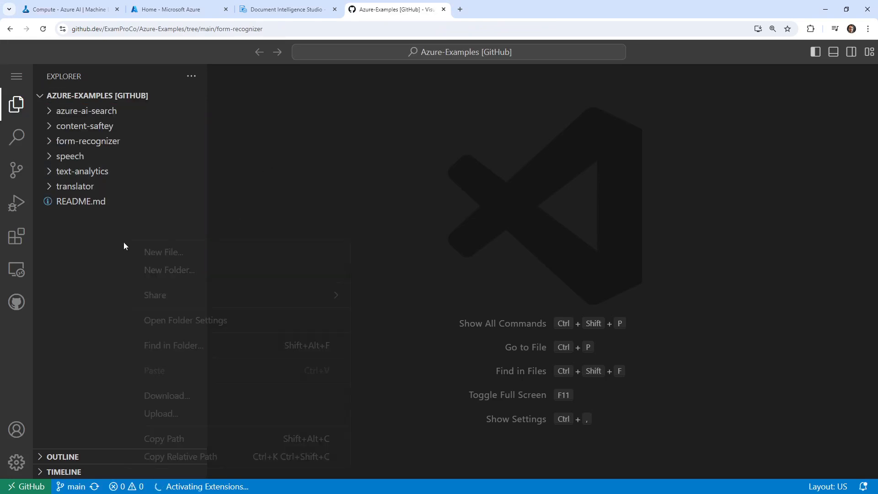
right_click(128, 255)
click(149, 286)
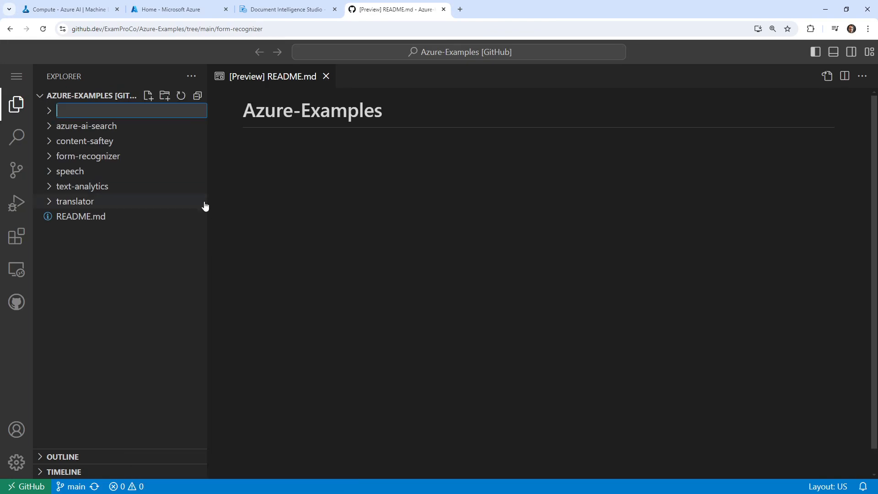
text(custom-extraction-model)
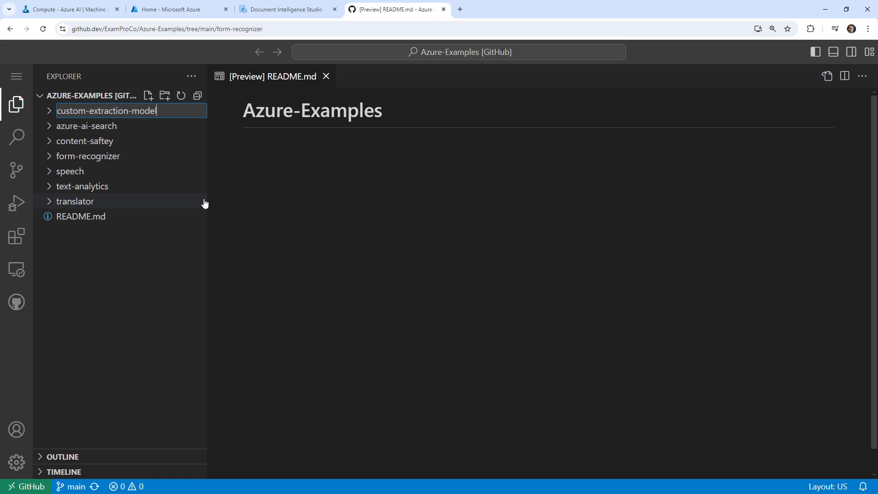
text(-document)
key(Return)
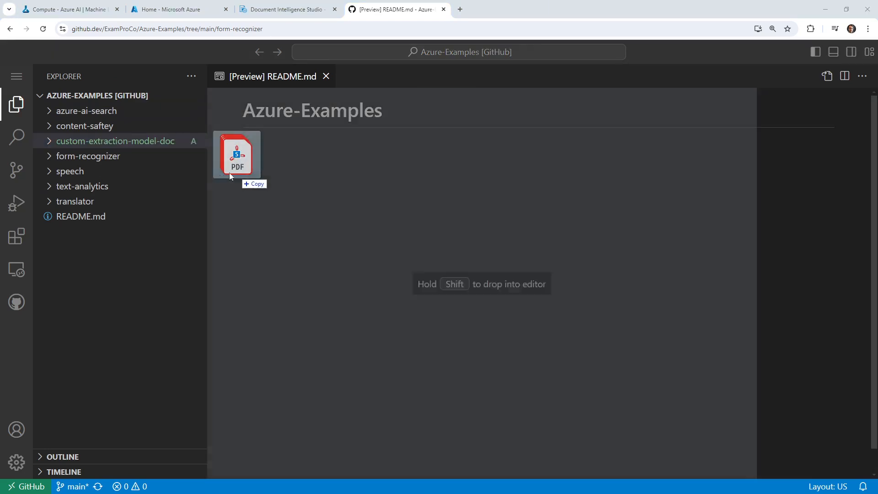
drag(229, 172, 169, 142)
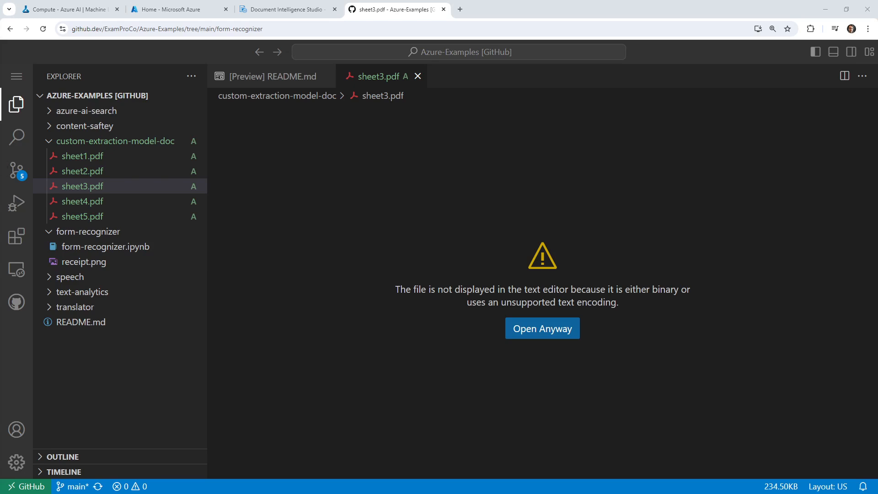
In the Azure portal, search for storage and open the storage accounts list
click(101, 10)
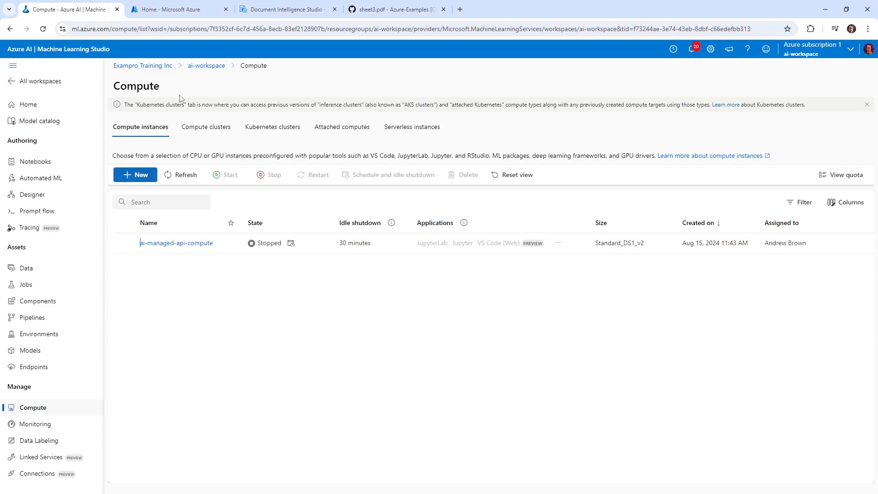
click(166, 10)
click(360, 48)
text(sto)
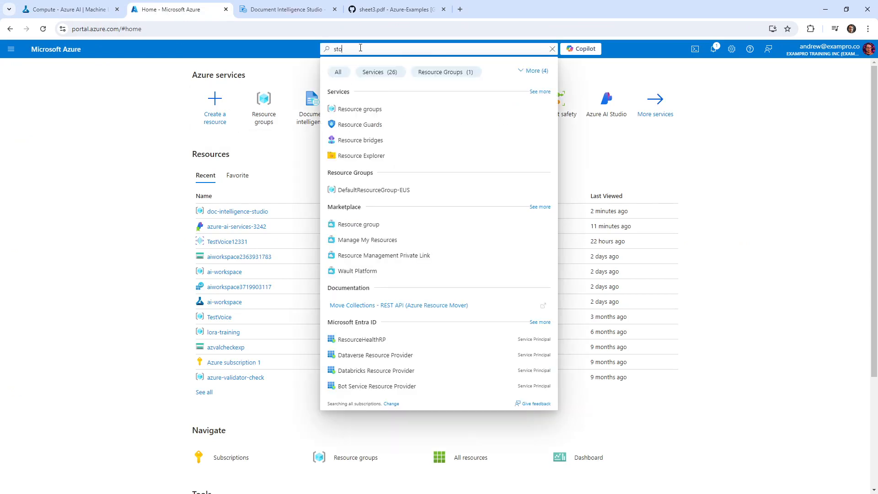
text(rage)
click(396, 109)
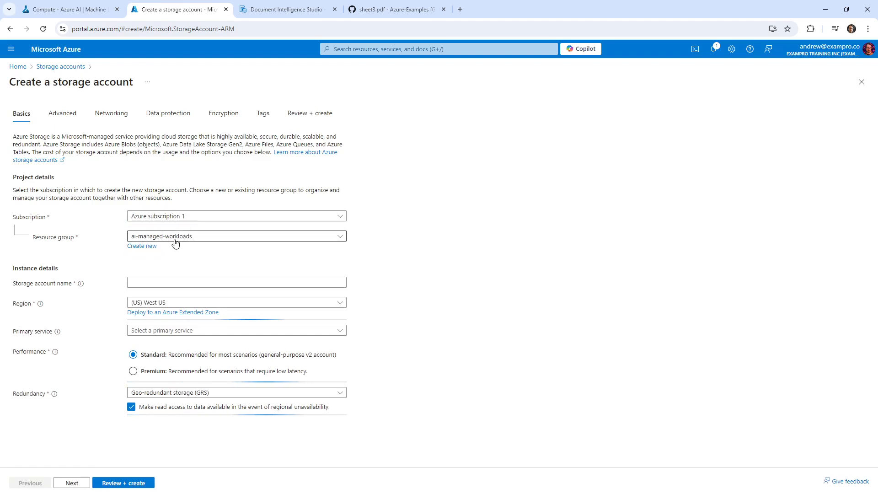
Create resource group doc-ai-custom-model, name the account doccustomai12313, and choose region East US
click(142, 245)
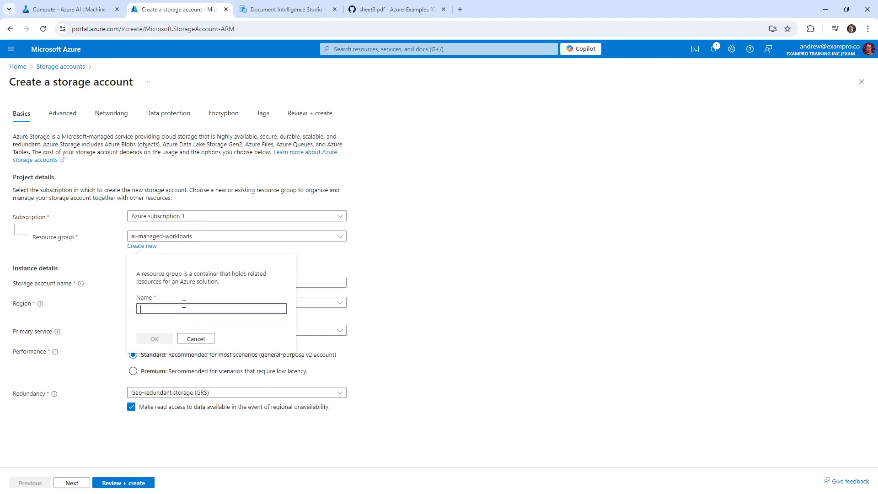
text(doc)
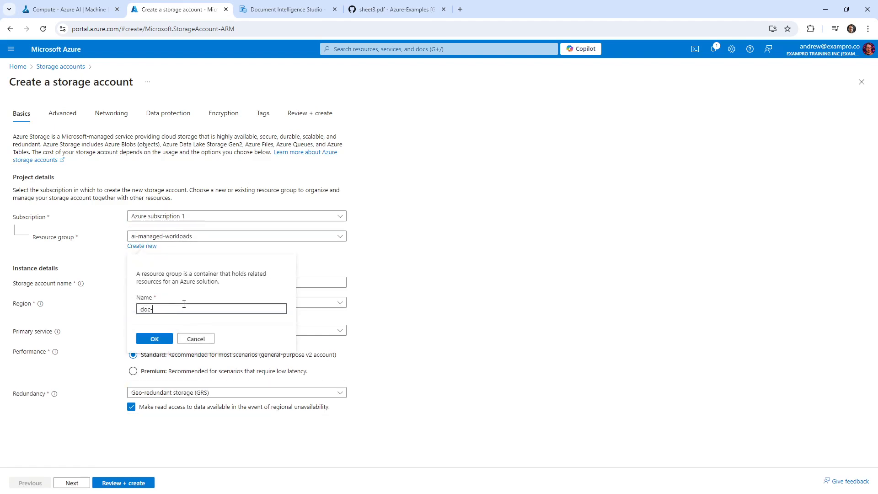
text(-ai-custom-model)
click(156, 339)
click(169, 283)
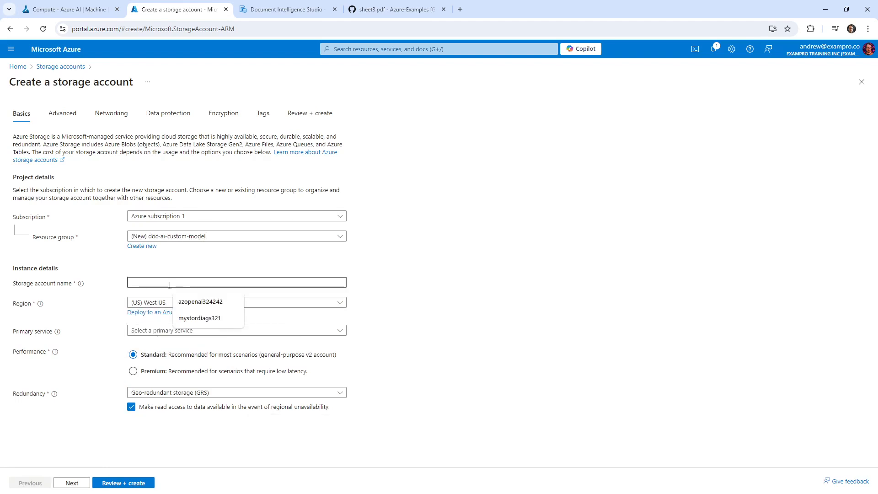
text(doccustomai12313)
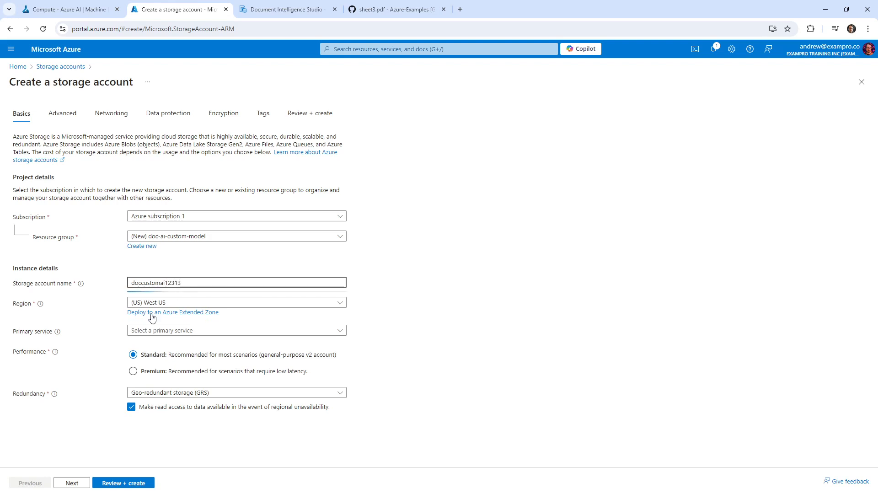
click(161, 305)
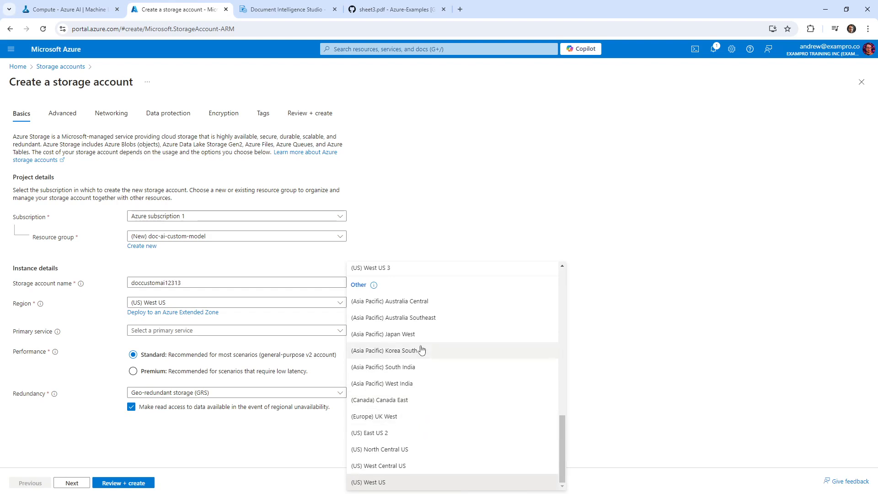
click(181, 303)
click(206, 305)
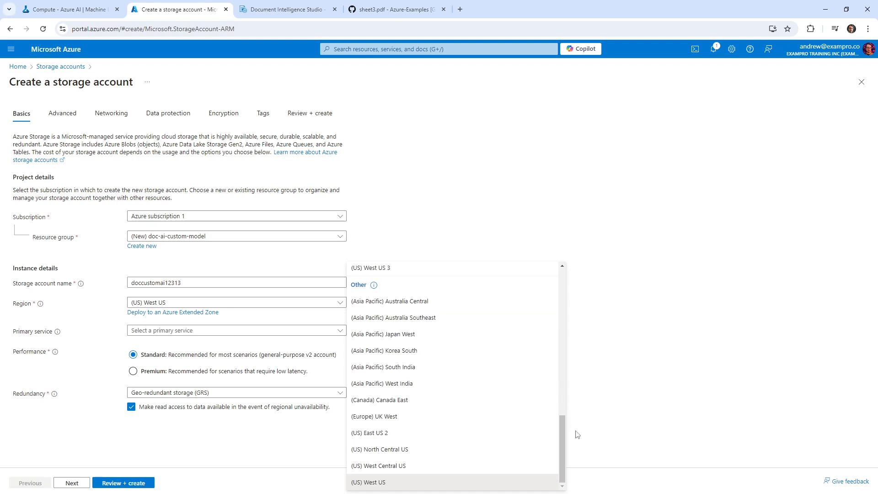
drag(563, 436, 567, 282)
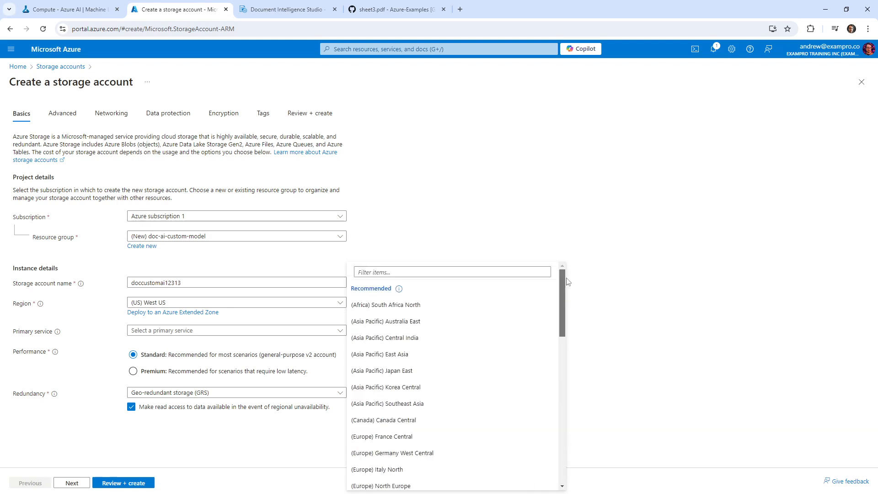
click(393, 268)
text(east)
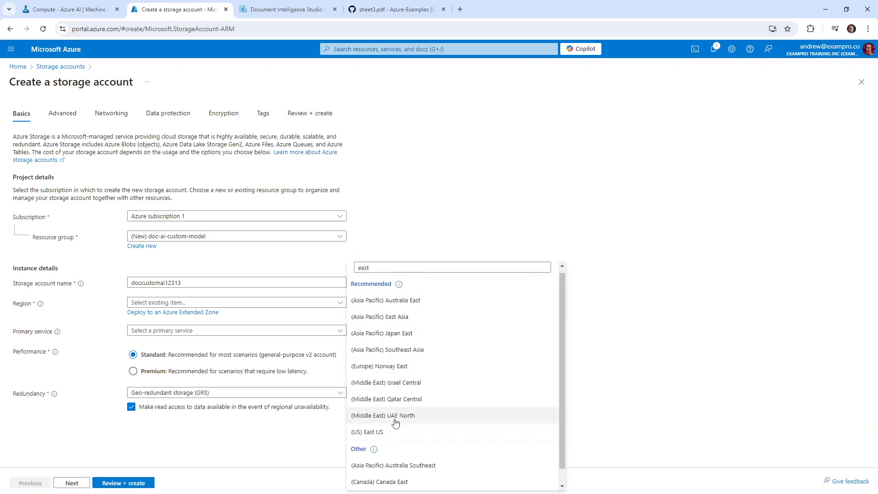
click(385, 433)
Set Azure Blob Storage as primary service, leave the workload unset, and go to advanced settings
click(140, 332)
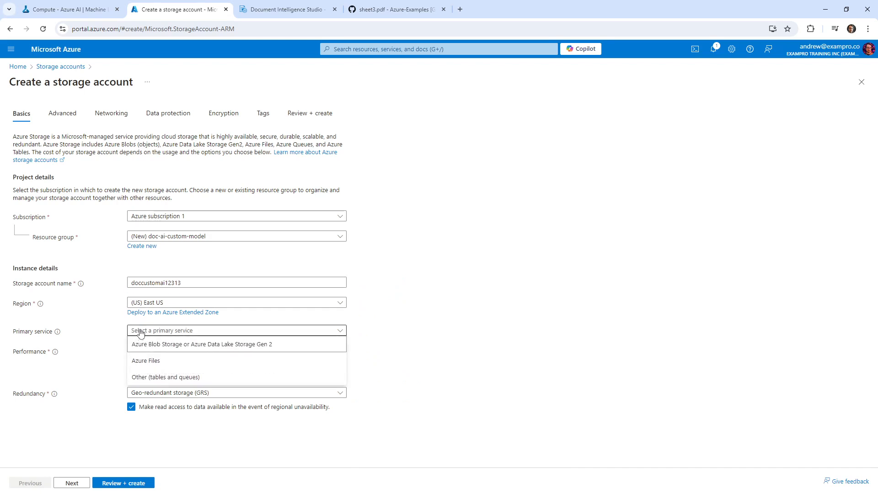
click(143, 344)
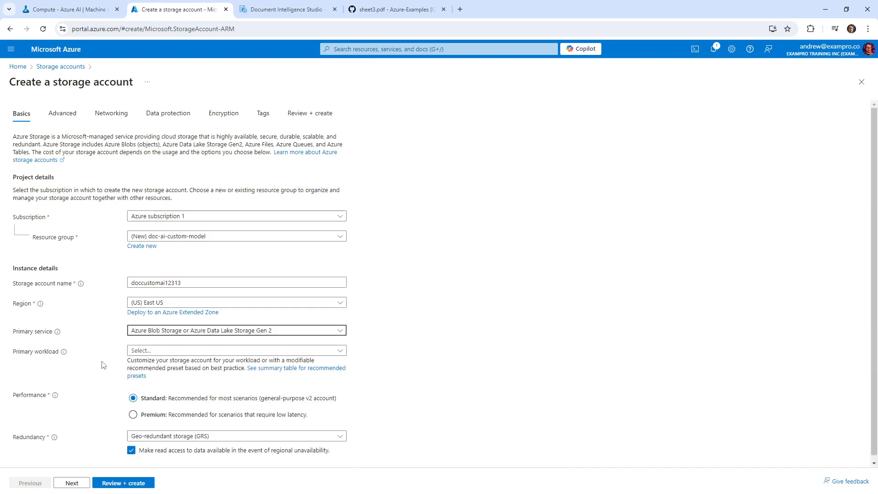
click(149, 352)
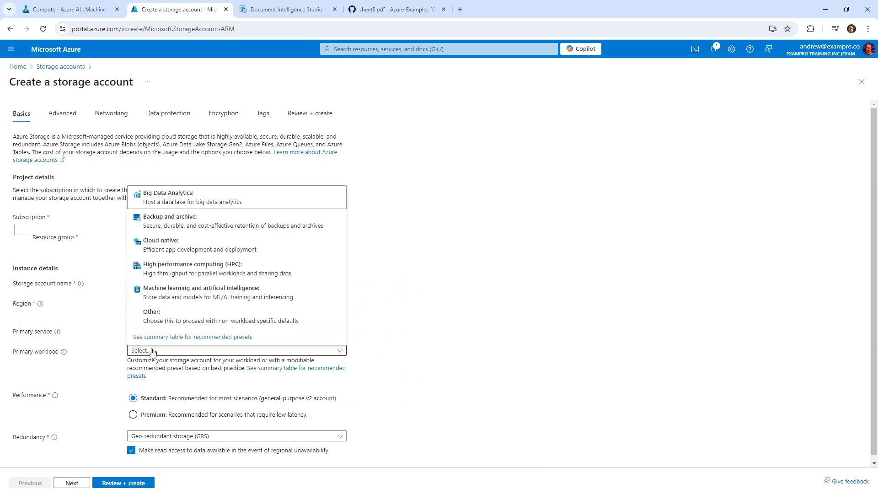
click(153, 351)
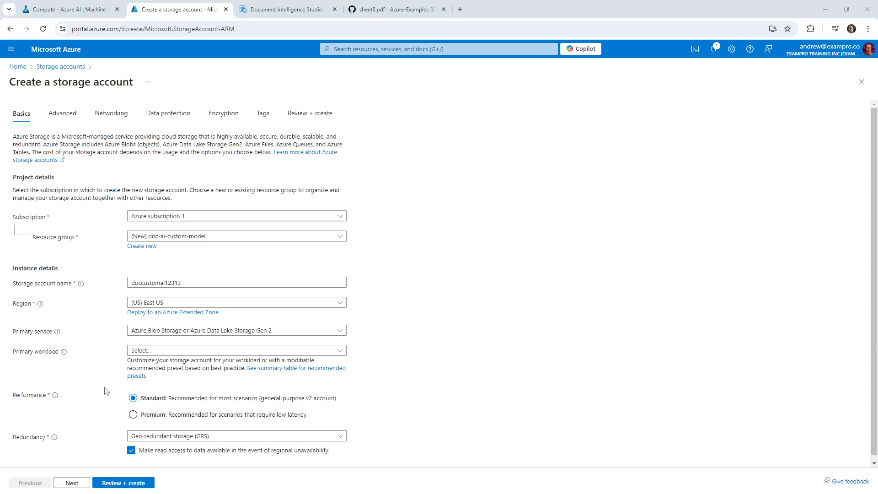
click(154, 351)
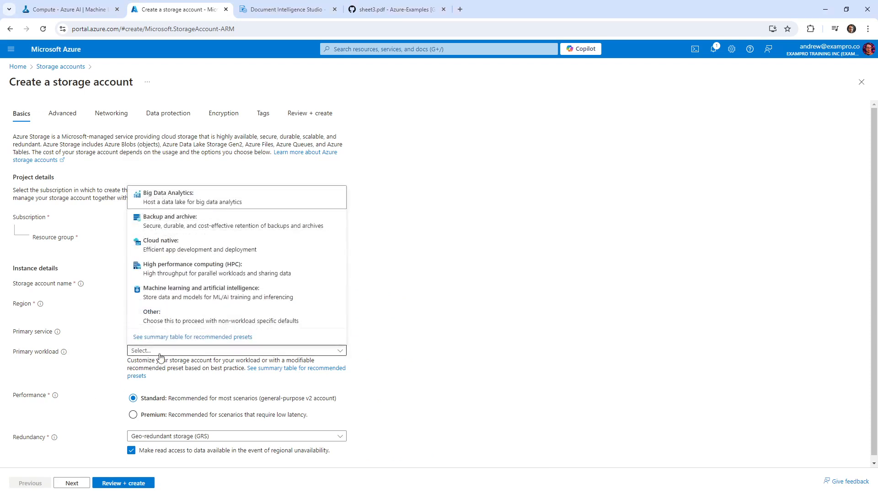
click(160, 355)
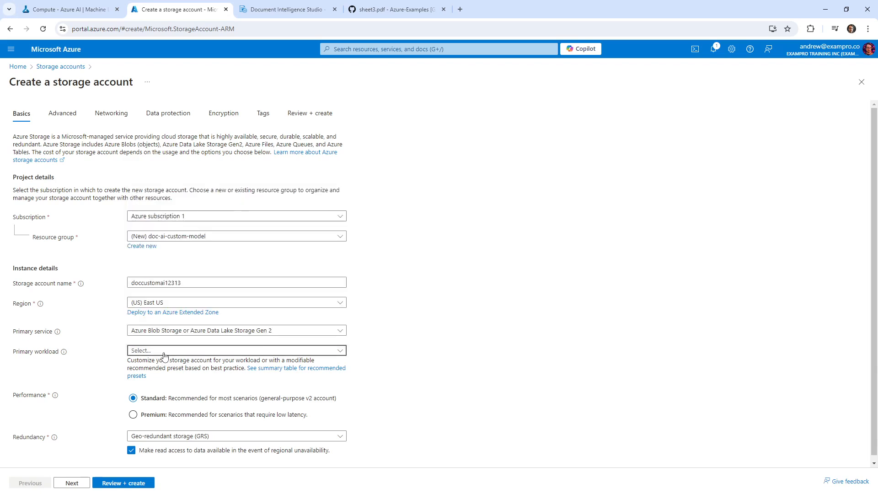
click(326, 353)
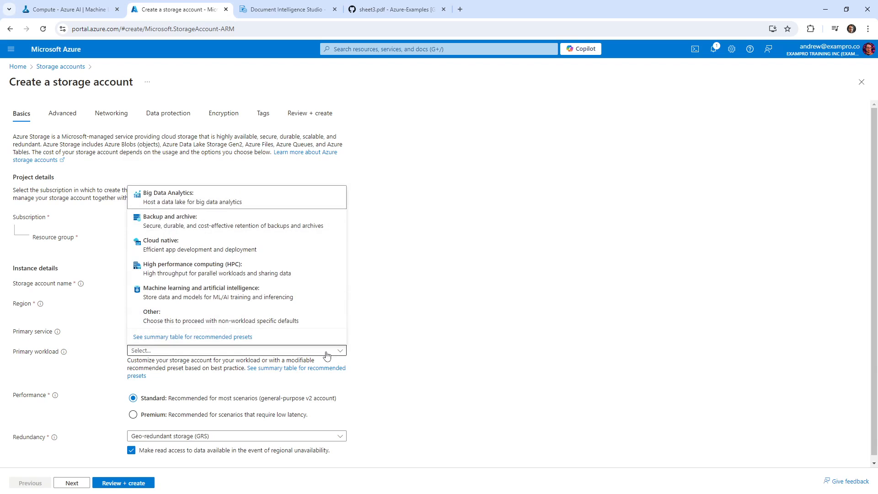
click(327, 353)
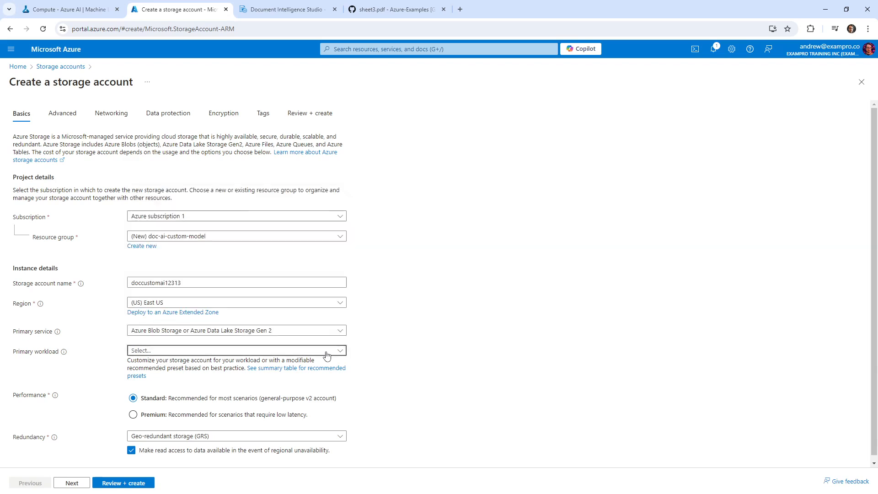
scroll(364, 349, down, 1)
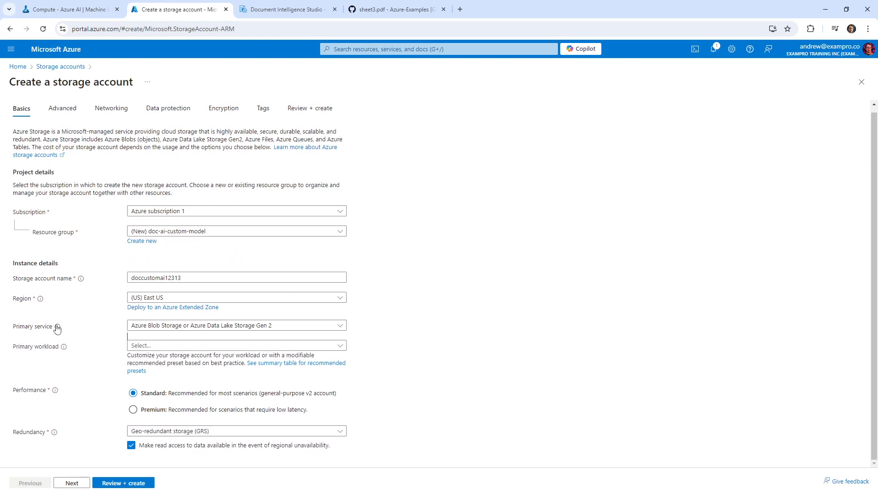
mouse_move(58, 328)
click(153, 333)
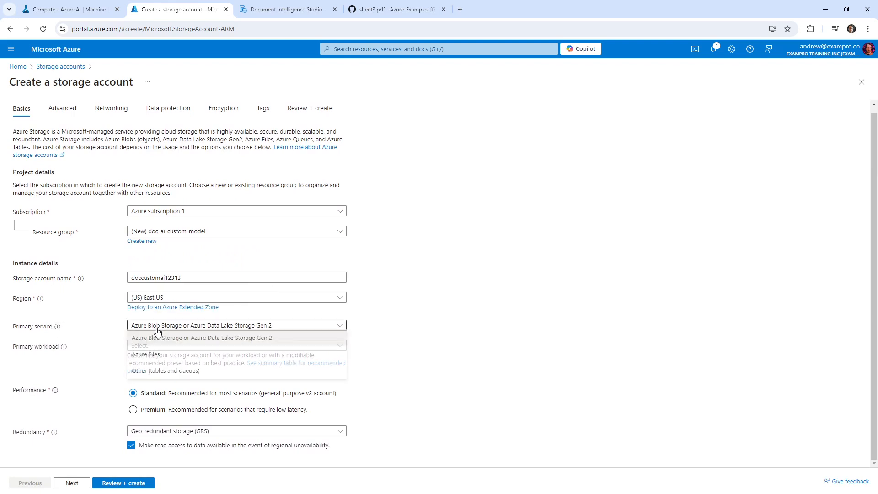
click(430, 360)
click(72, 482)
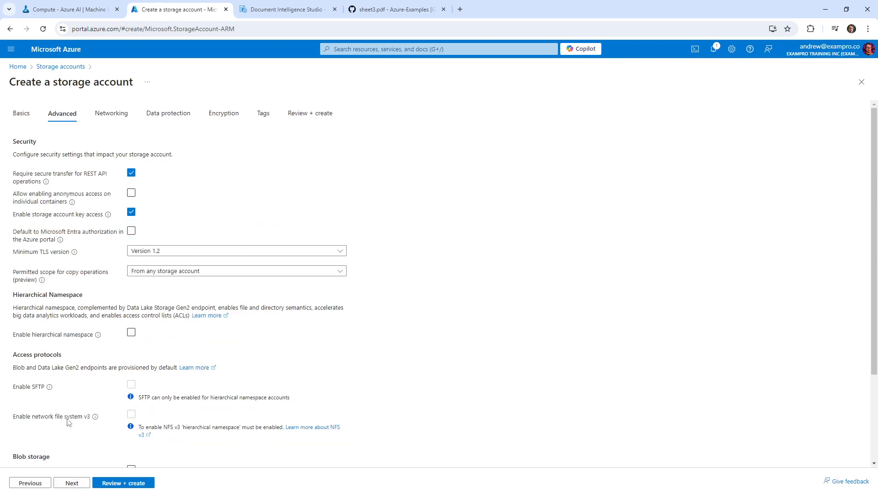
Review and create the doccustomai12313 storage account, then return to Document Intelligence Studio
click(108, 483)
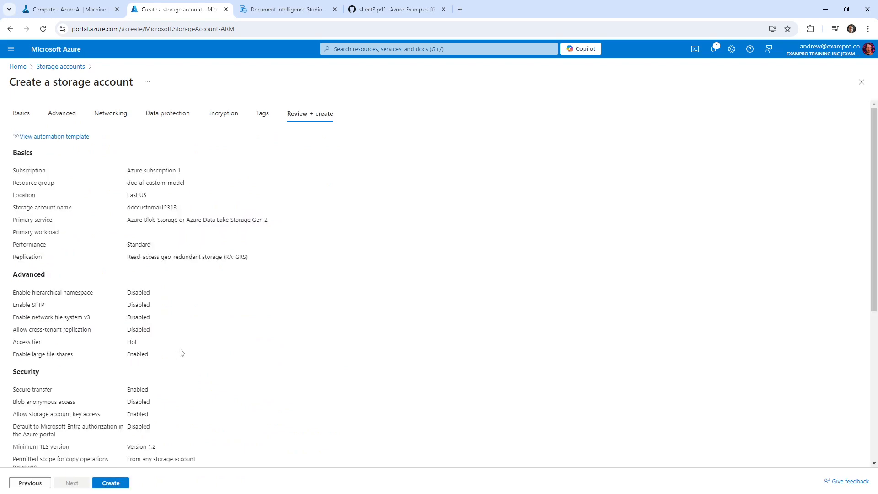
click(110, 483)
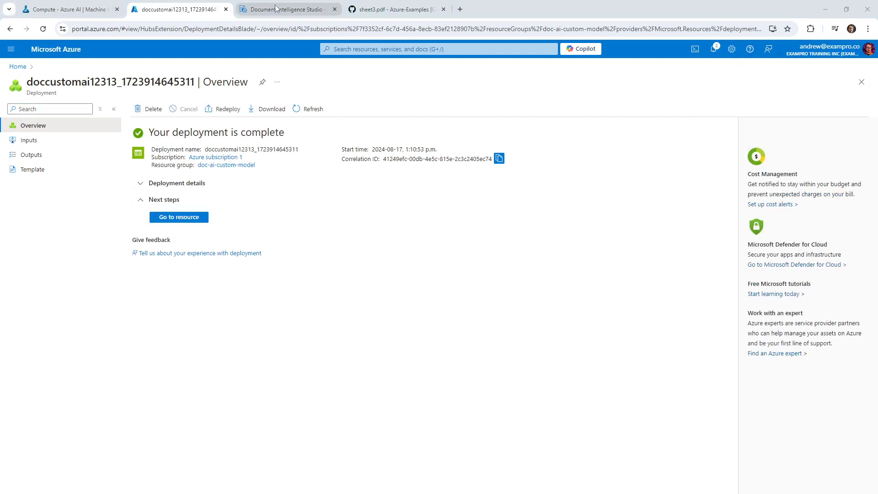
click(84, 15)
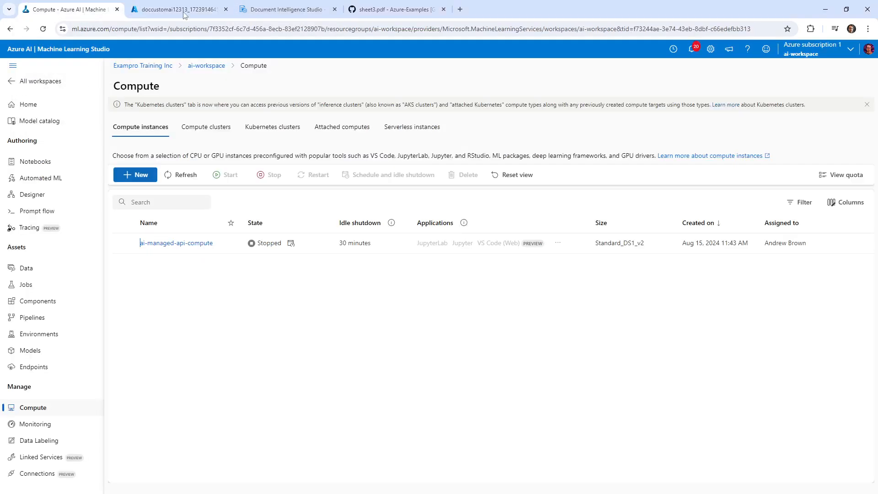
click(271, 10)
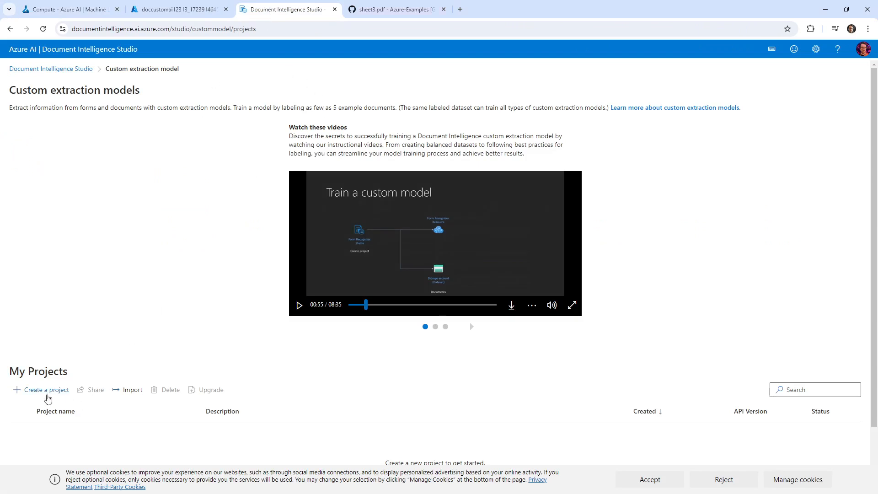
Start a new project named mynewproject and select Azure subscription 1
click(45, 390)
click(418, 215)
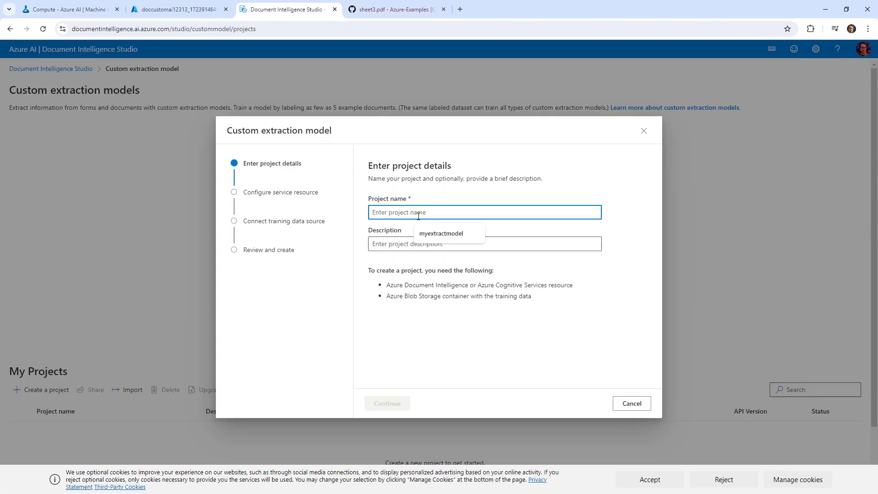
text(mynew)
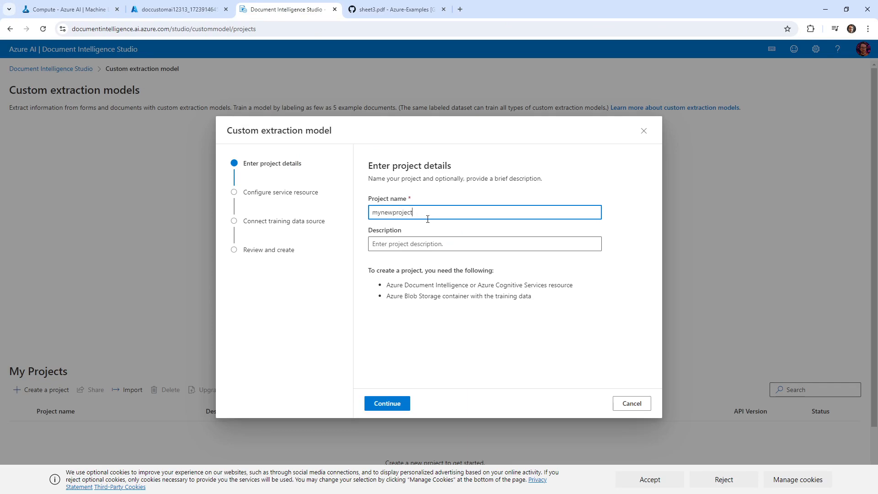
text(project)
click(388, 404)
click(417, 217)
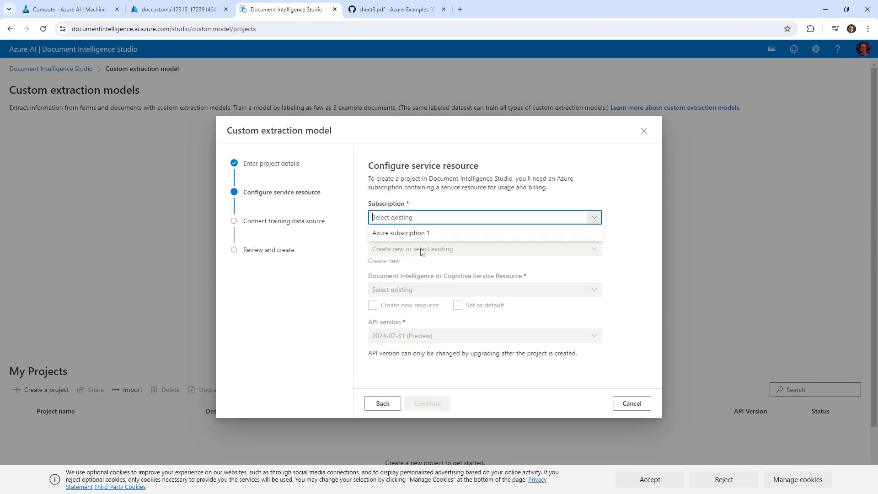
click(419, 233)
Create resource mydocai424332 in group doc-ai-custom-model, EASTUS, S0 Standard, and continue
click(428, 248)
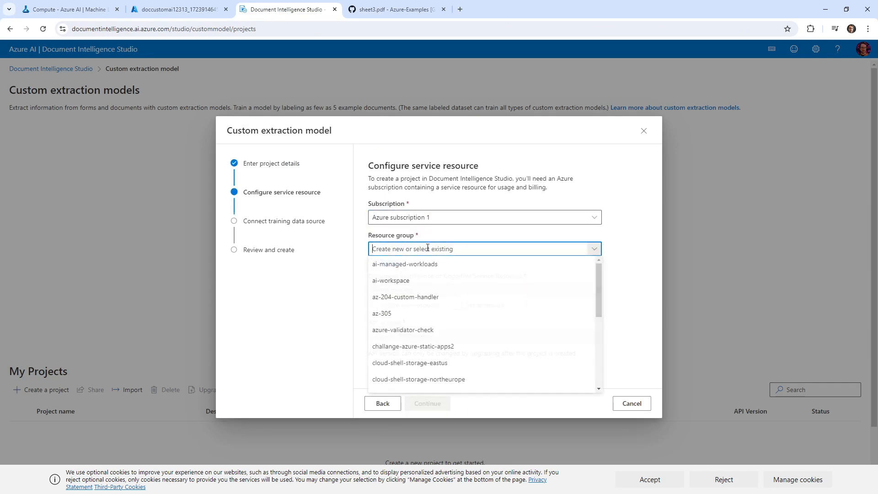
scroll(449, 316, down, 3)
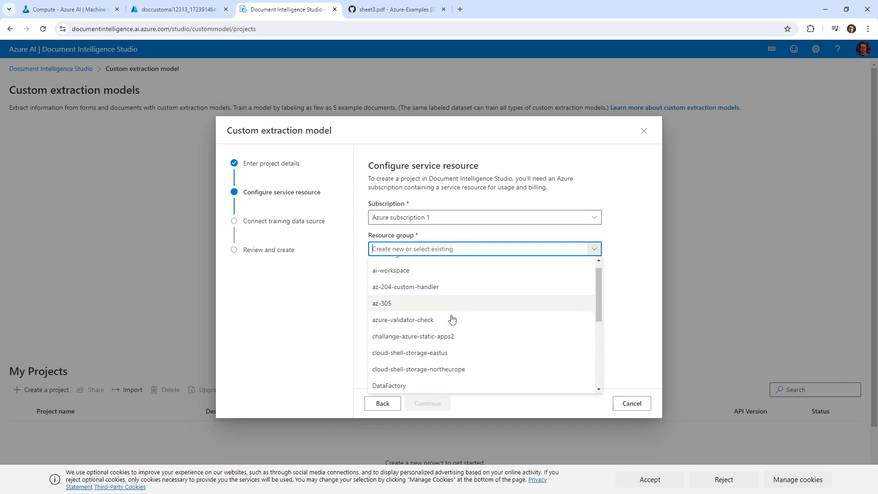
scroll(450, 315, down, 2)
scroll(441, 308, up, 2)
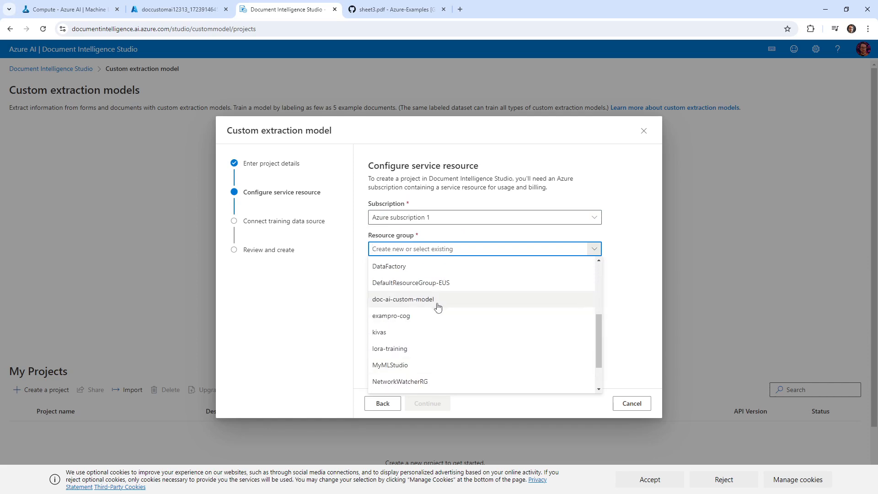
click(437, 298)
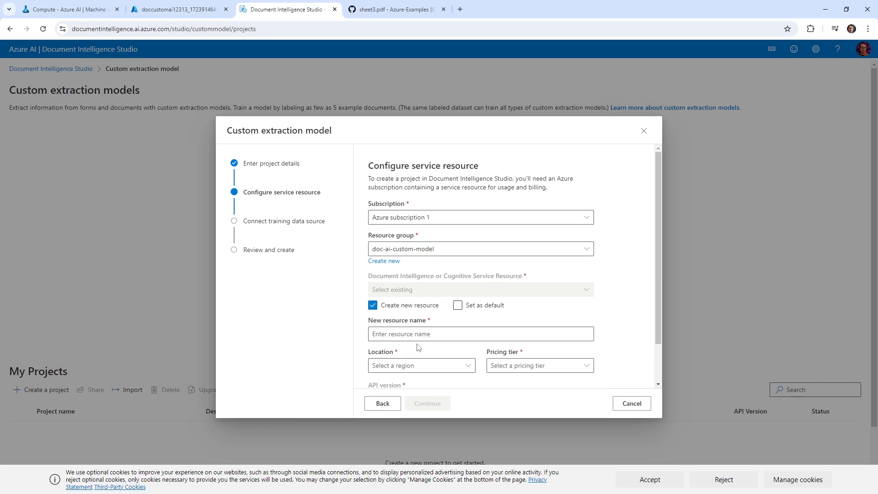
click(430, 334)
text(mydoc)
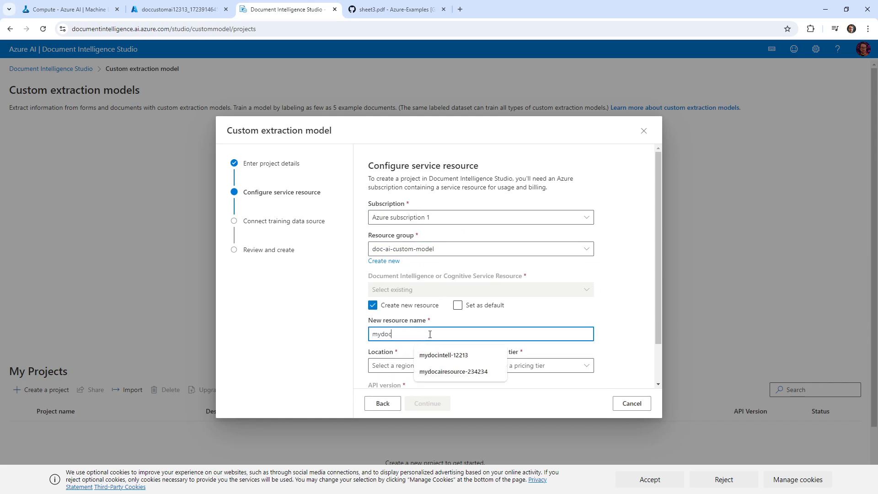
text(ai)
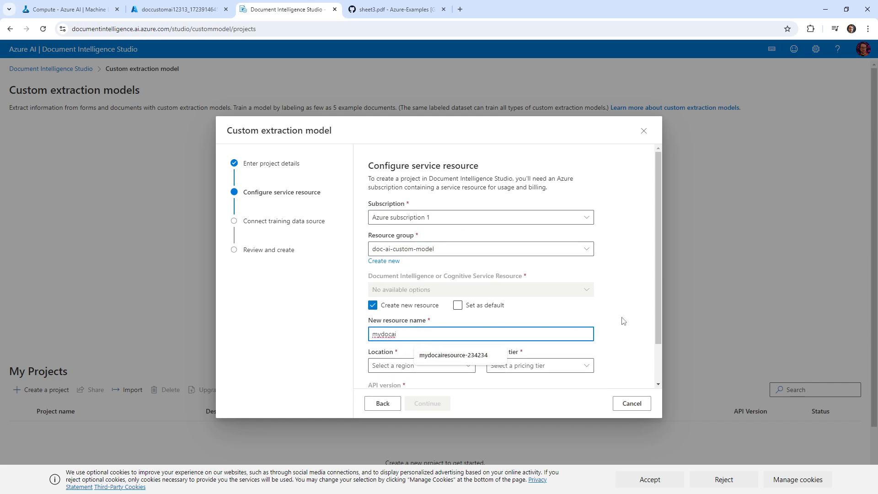
text(424332)
click(611, 312)
click(372, 365)
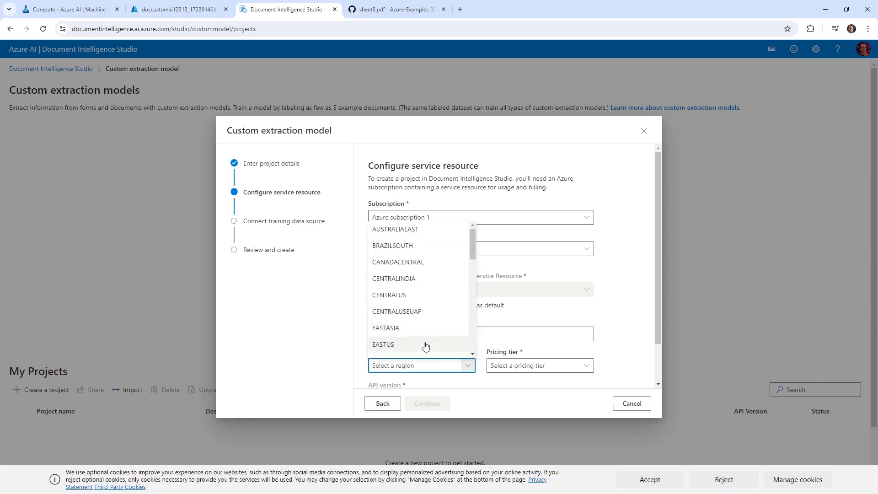
click(375, 344)
click(526, 365)
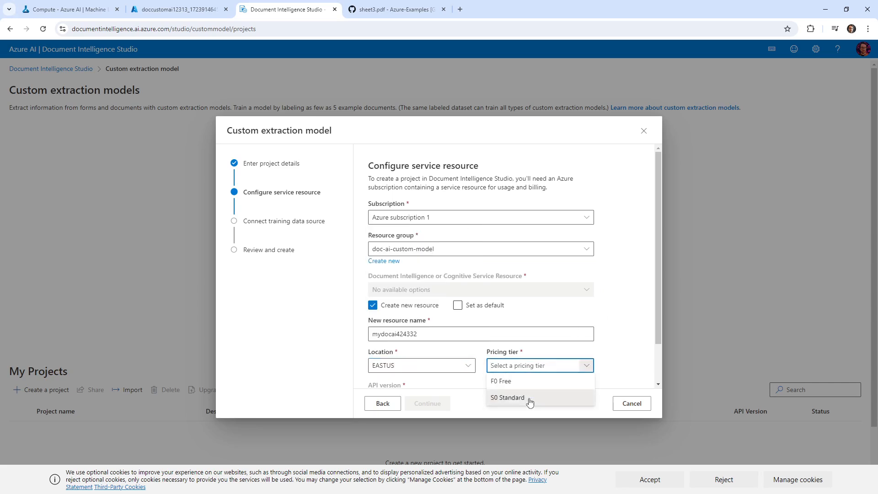
click(507, 396)
click(433, 403)
Point training data to Azure subscription 1, group doc-ai-custom-model, storage account doccustomai12313
click(403, 221)
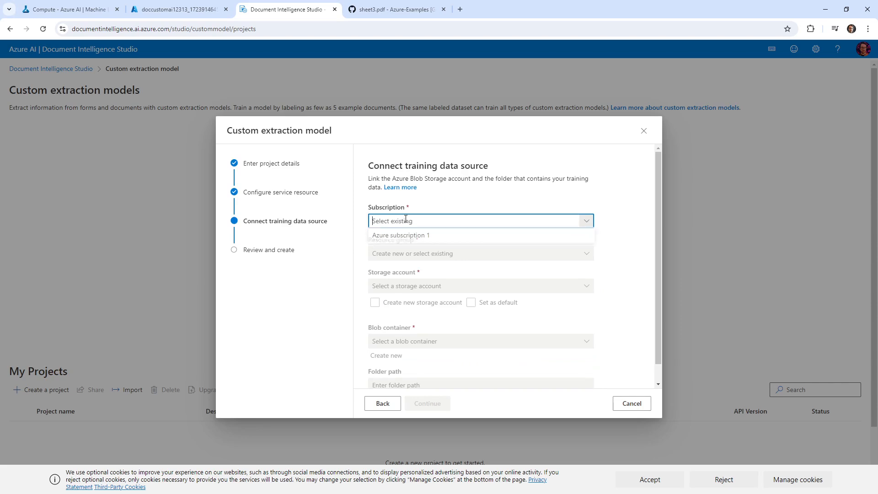
click(405, 236)
click(406, 254)
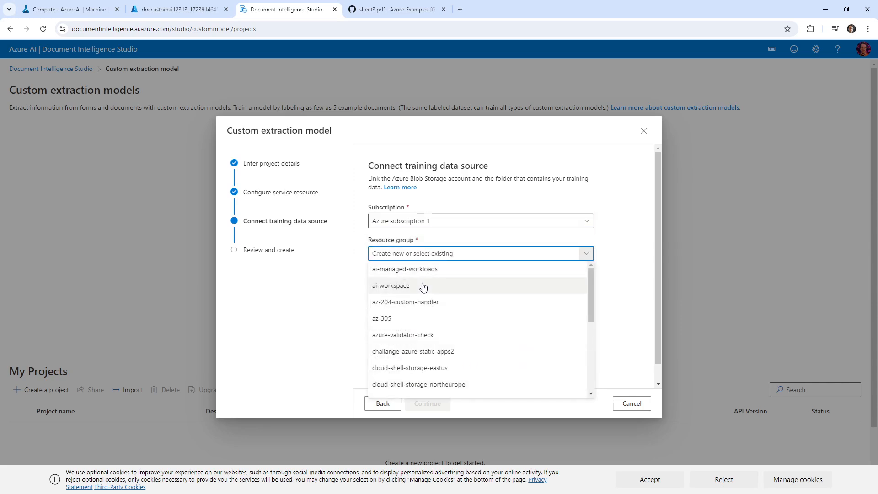
scroll(444, 330, down, 1)
scroll(444, 330, down, 4)
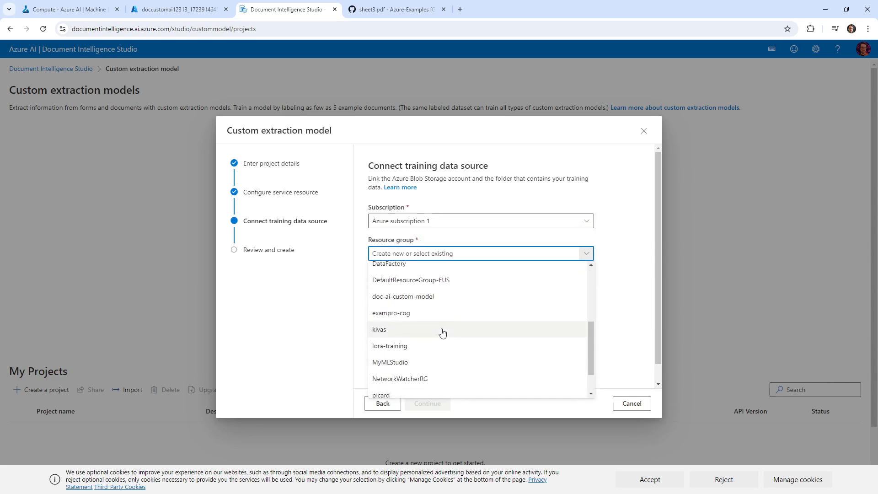
click(440, 300)
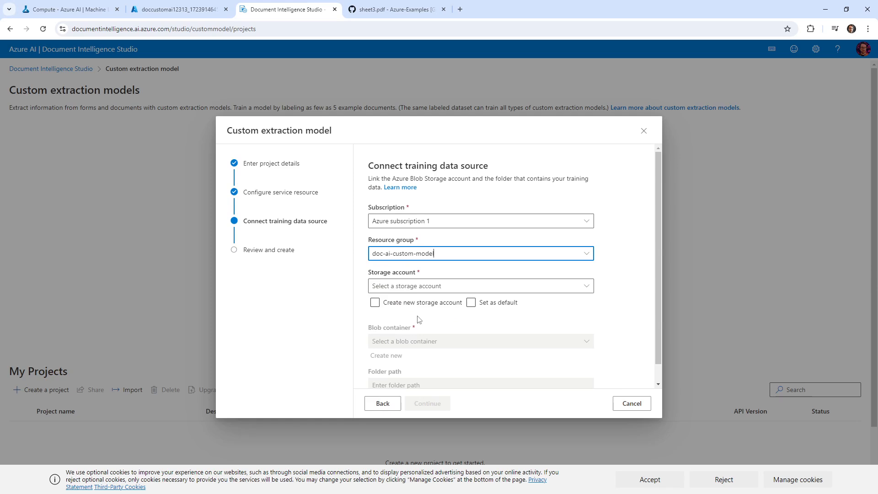
click(412, 287)
click(434, 300)
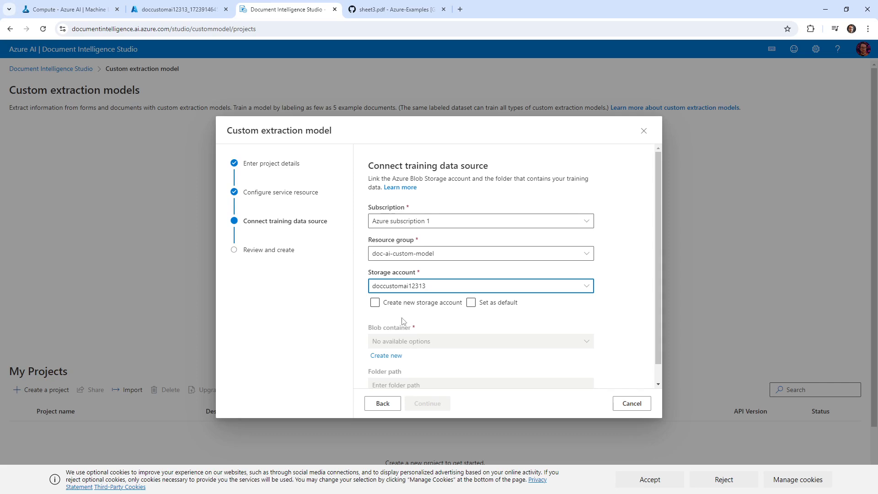
Create the new container myblob, then review and create the project
scroll(427, 323, down, 1)
click(392, 337)
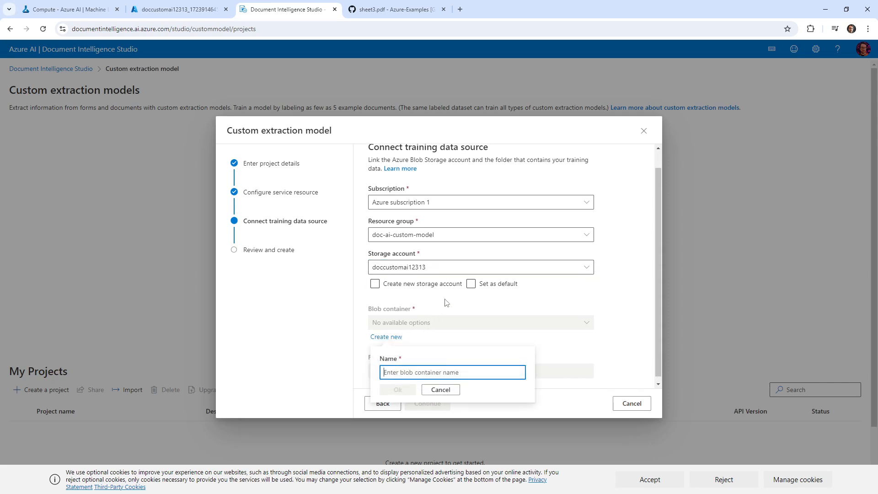
text(mybloc)
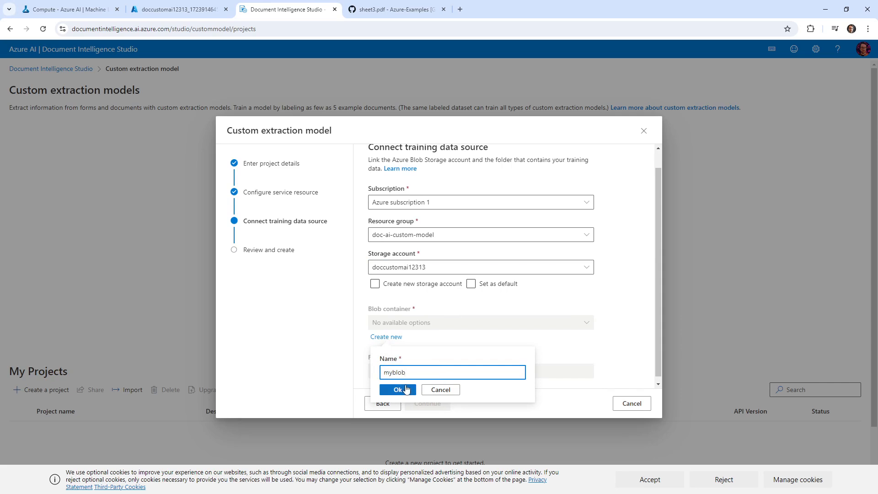
click(407, 389)
click(429, 367)
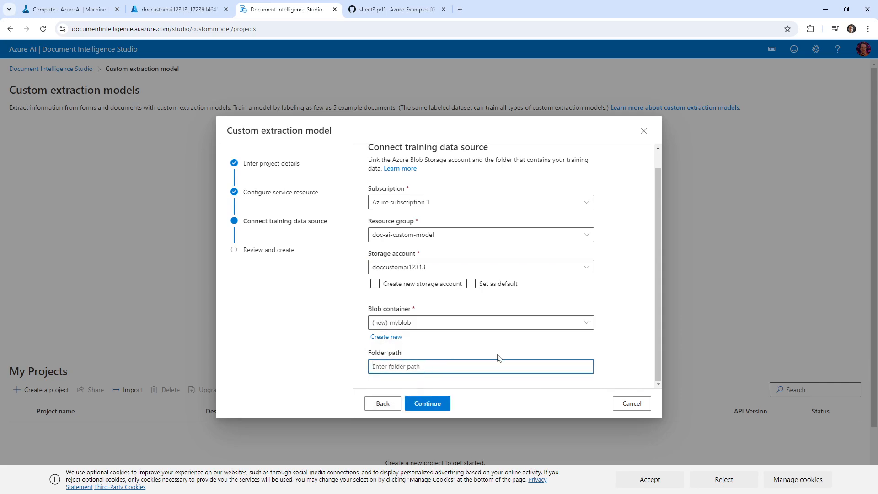
click(447, 404)
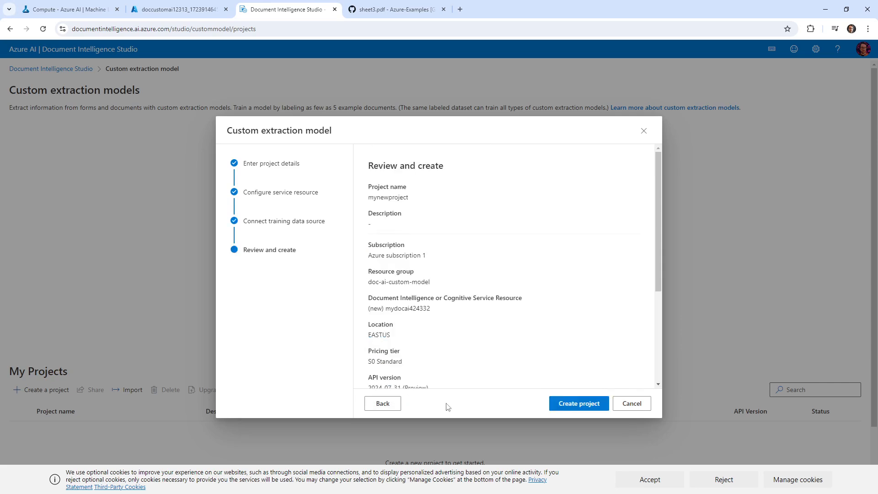
click(575, 405)
In Azure Portal, open doccustomai12313's Containers list and refresh it, then return to the studio
click(148, 13)
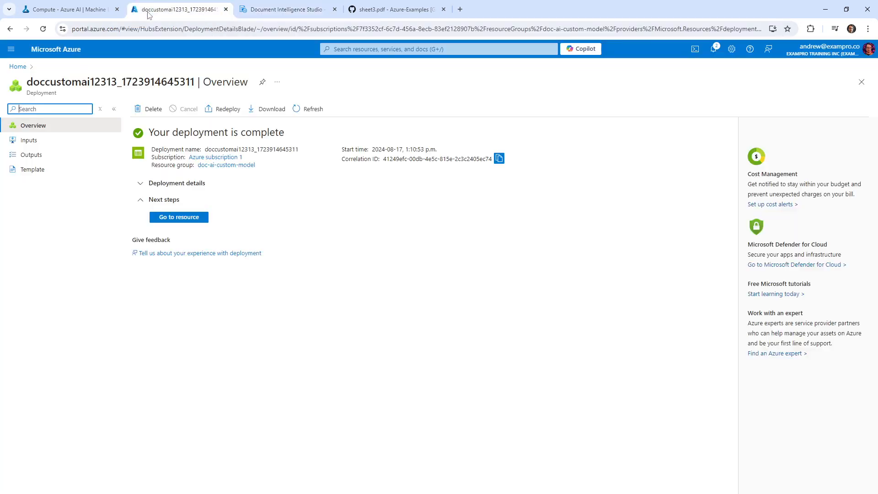
click(194, 220)
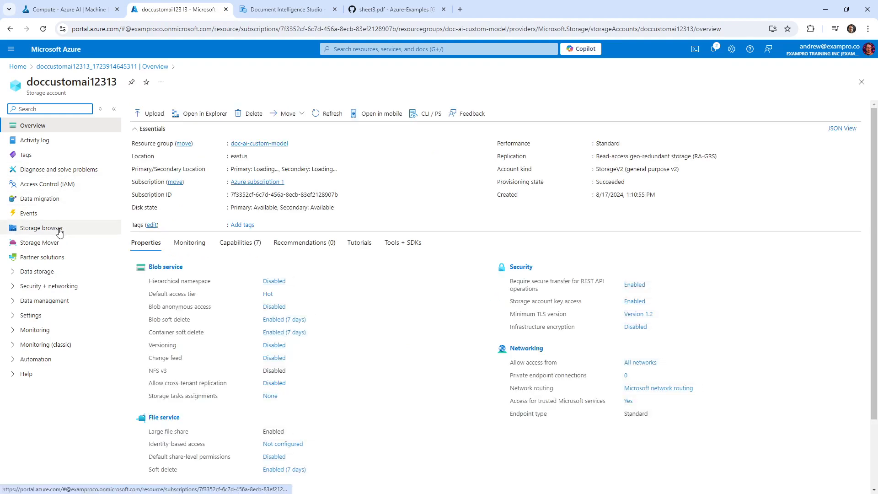
click(50, 271)
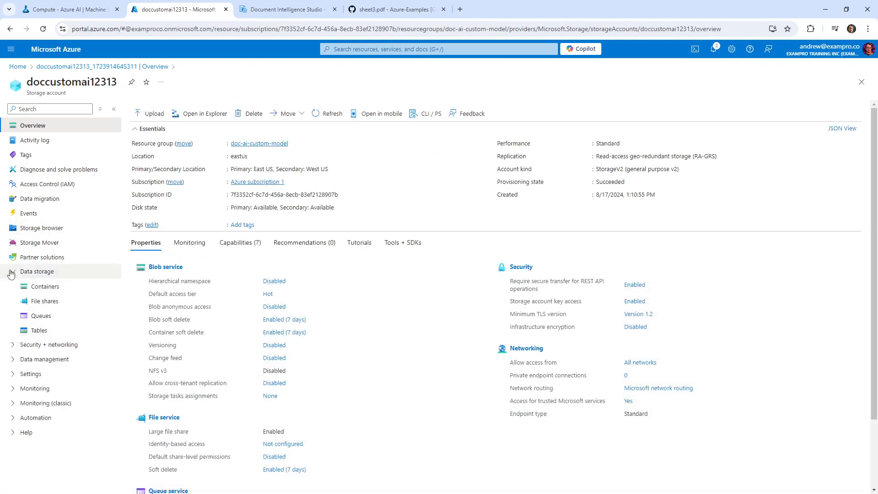
click(37, 289)
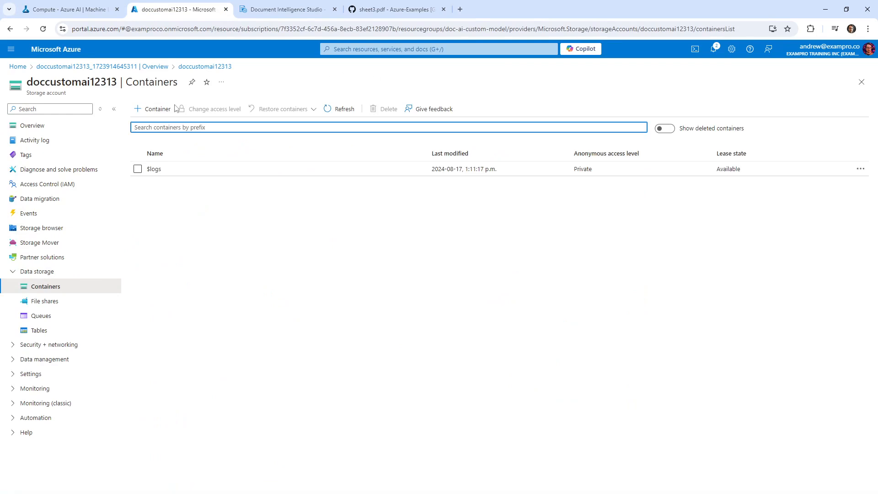
click(344, 109)
click(339, 109)
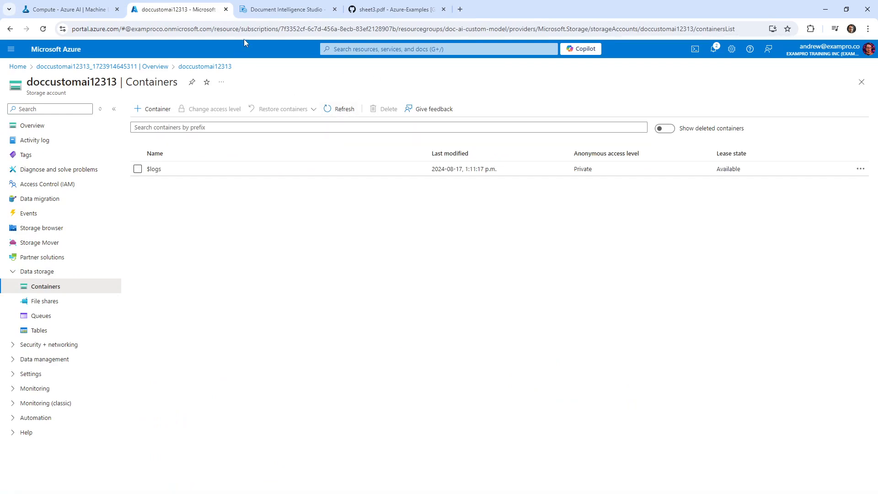
click(286, 9)
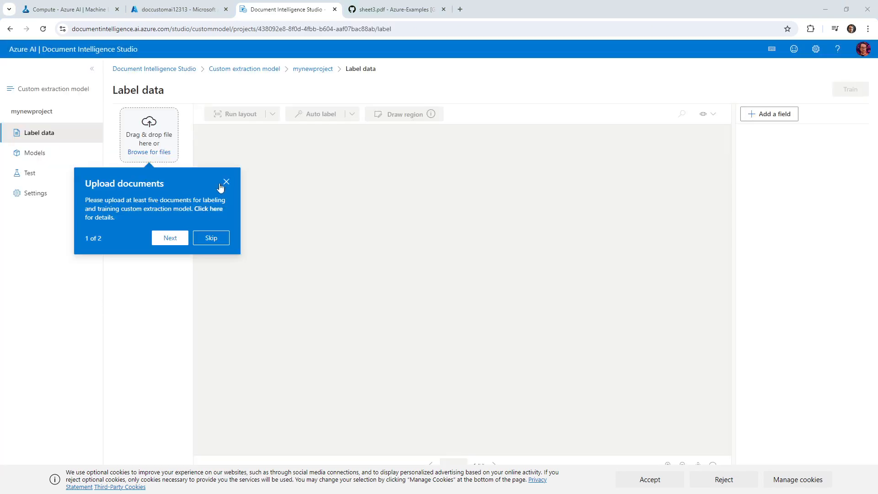
Confirm the myblob container exists, then upload sheet1.pdf–sheet5.pdf into mynewproject for labeling
click(226, 182)
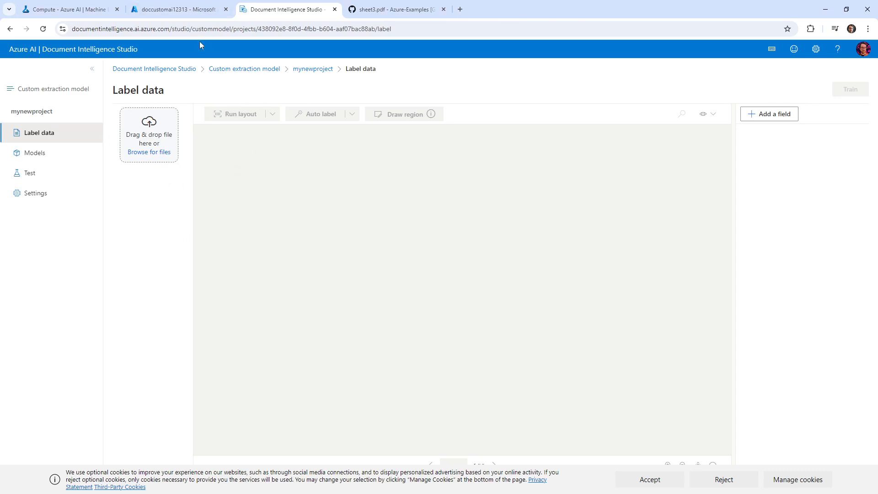
click(200, 10)
click(340, 109)
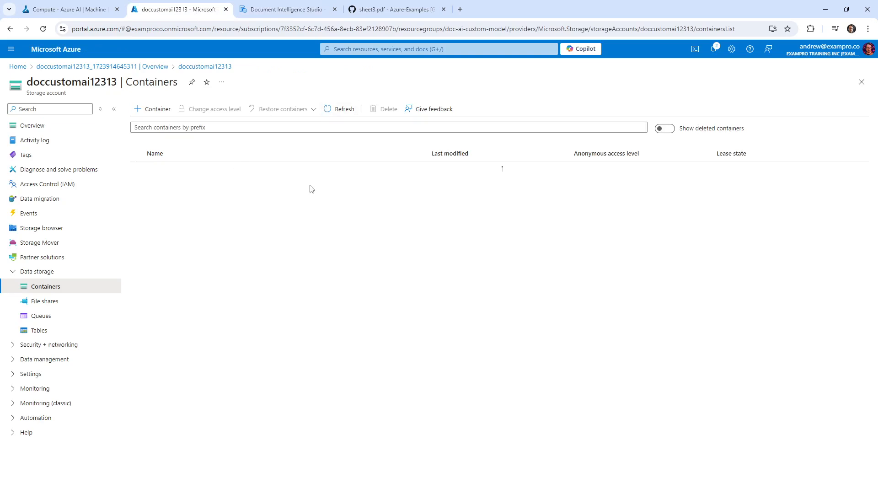
click(285, 12)
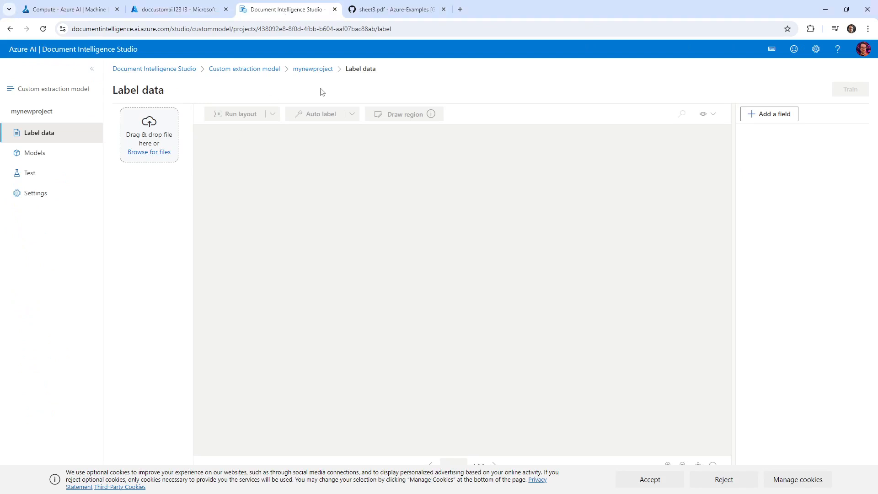
drag(320, 90, 161, 147)
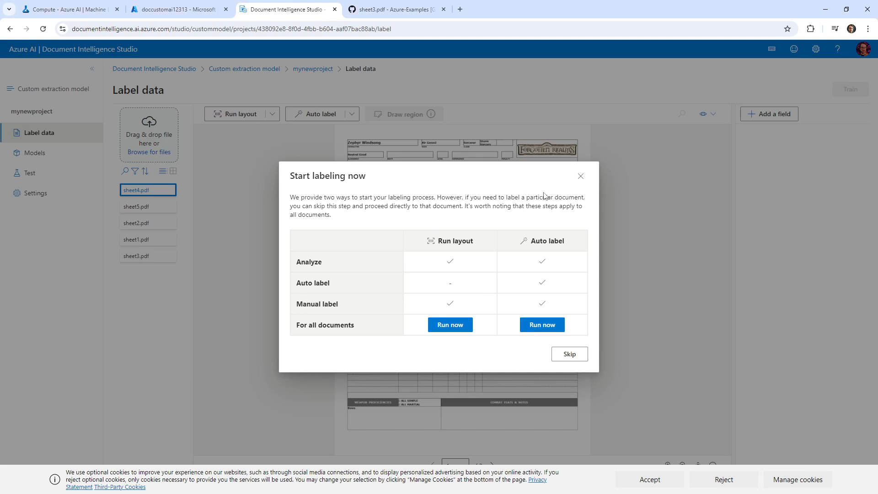
Cancel auto labeling and run layout analysis on all five uploaded sheets
drag(326, 206, 491, 204)
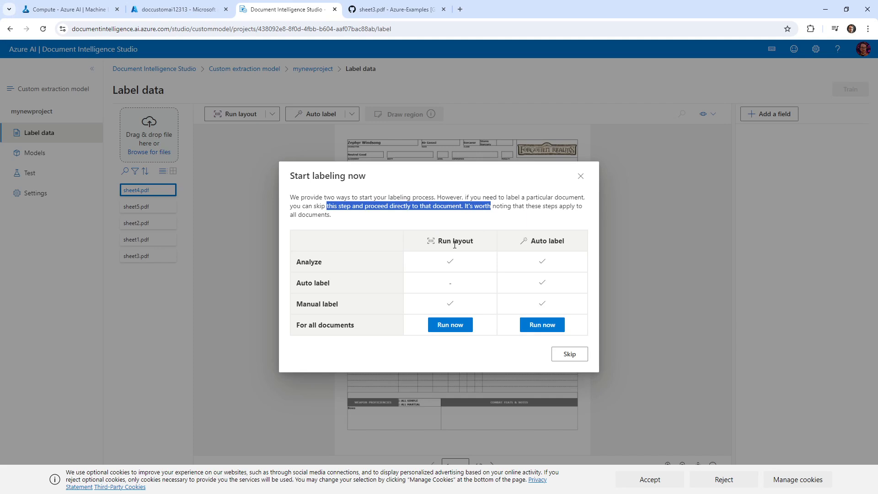
click(542, 325)
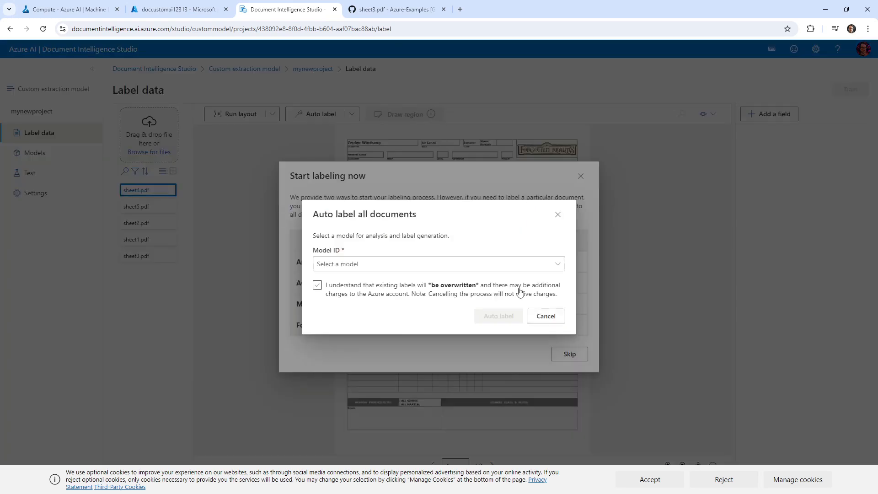
click(462, 265)
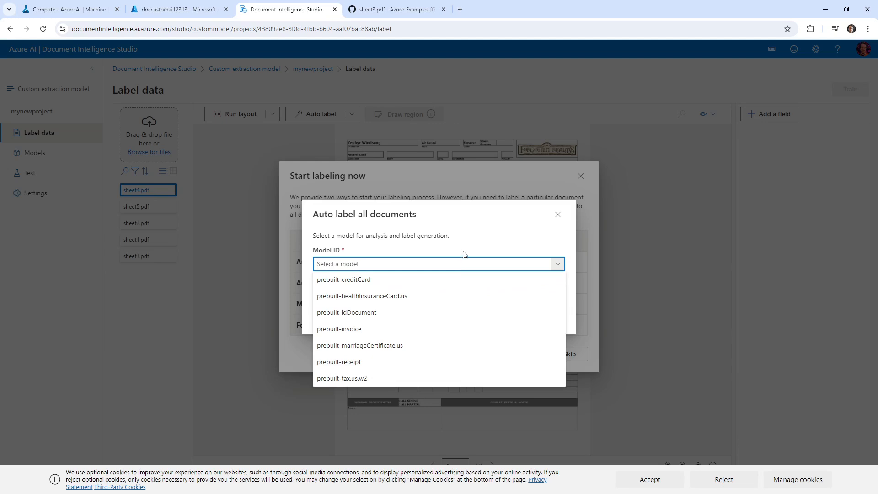
click(472, 219)
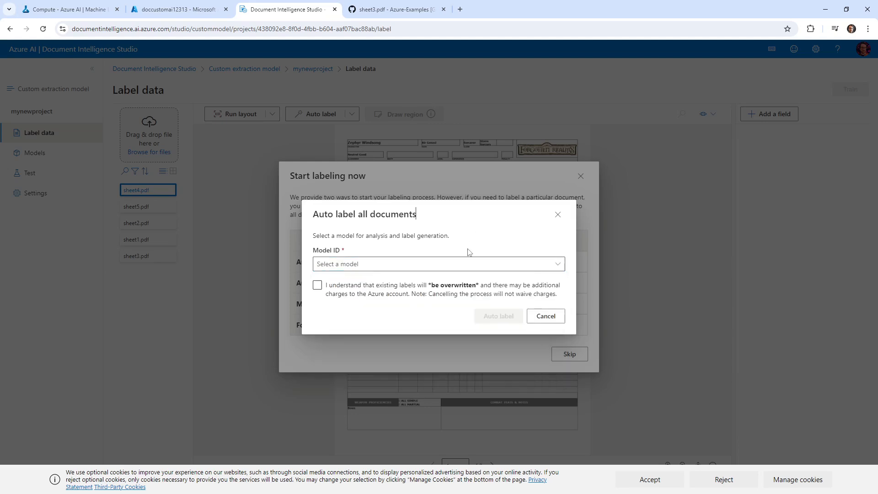
click(473, 265)
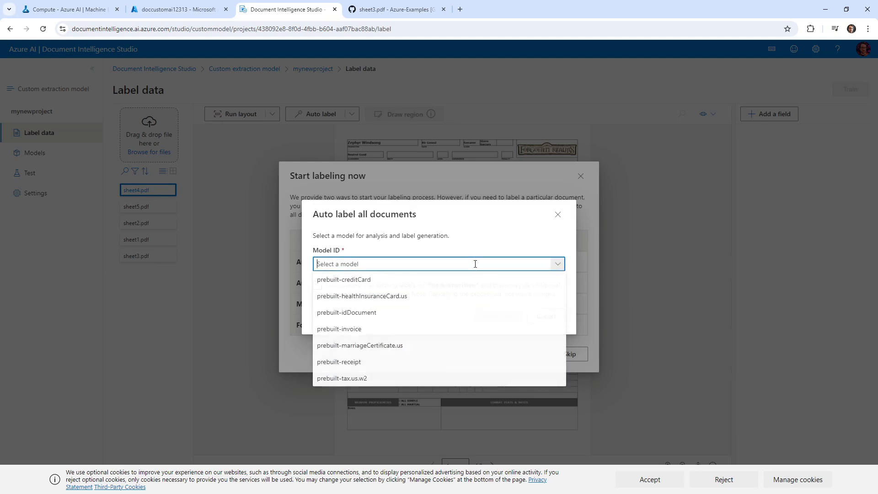
click(557, 216)
click(460, 325)
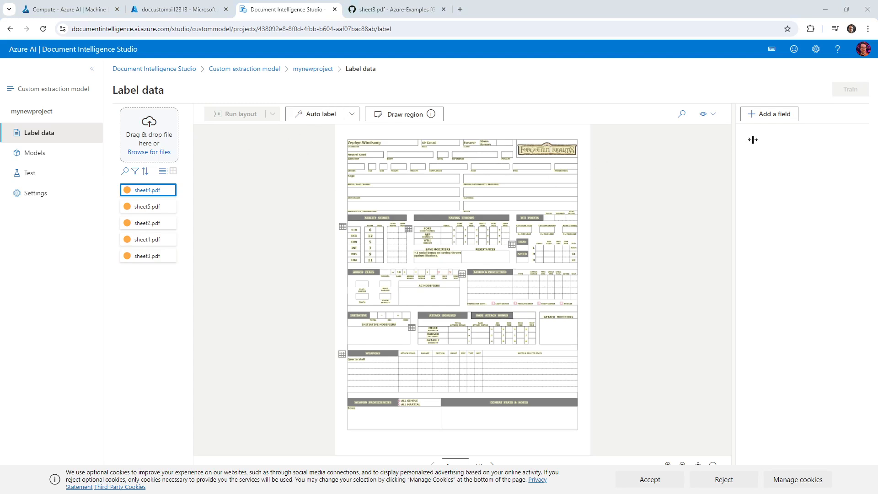
Label the character name on sheet4 as a new plain-text Character field
click(371, 143)
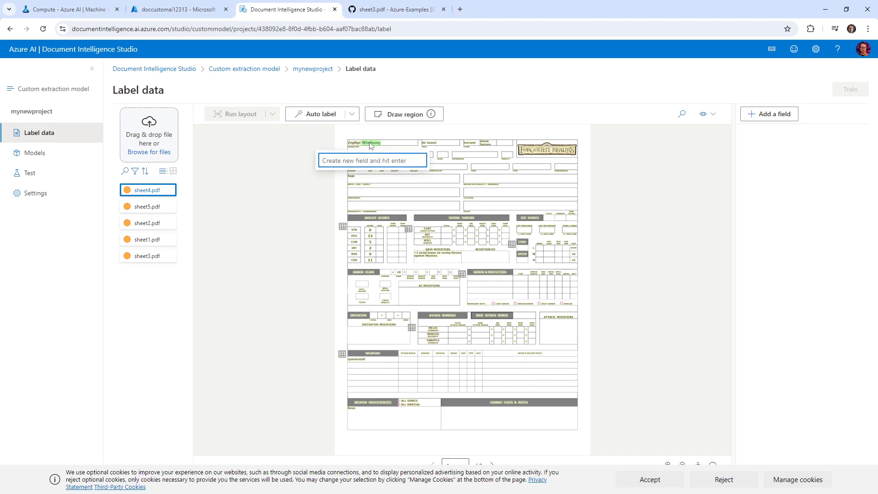
click(354, 144)
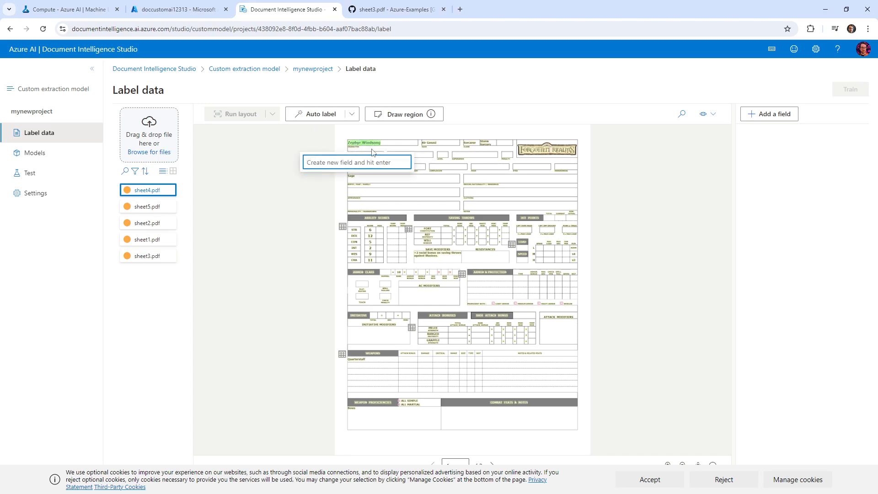
text(Character)
key(Return)
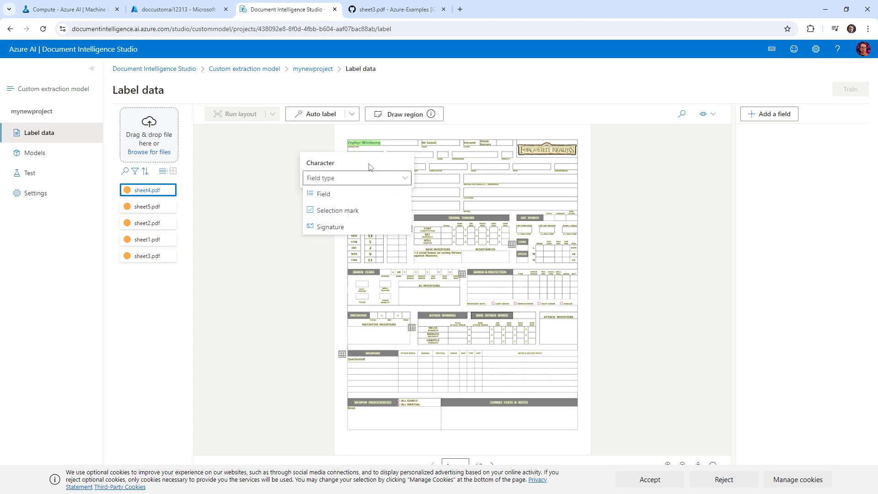
click(370, 194)
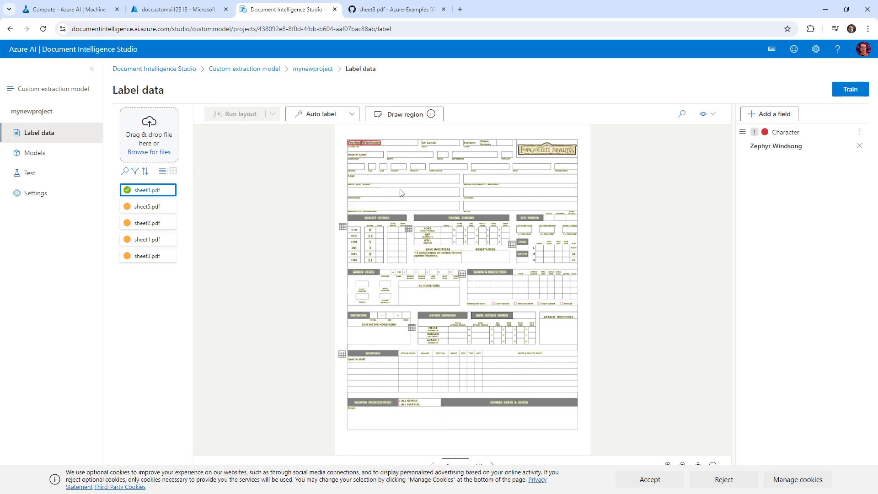
Label 'Air Genasi' as a new plain-text Race field
click(434, 144)
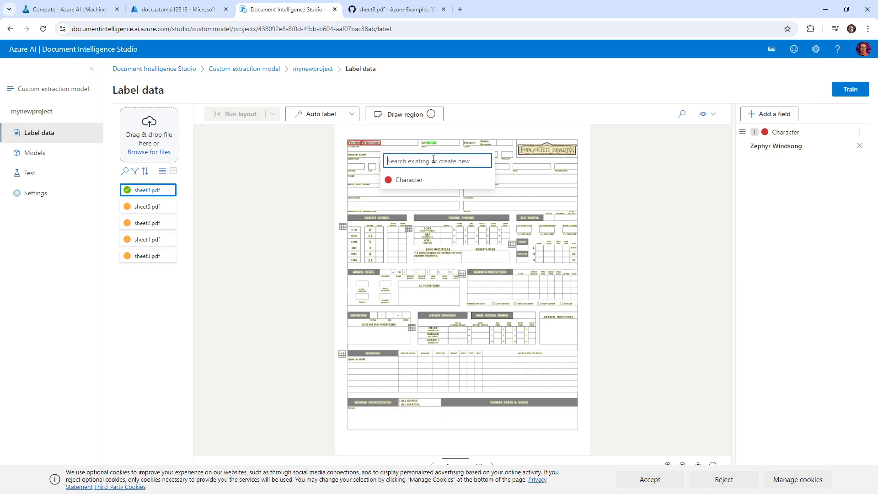
scroll(439, 144, up, 5)
click(400, 144)
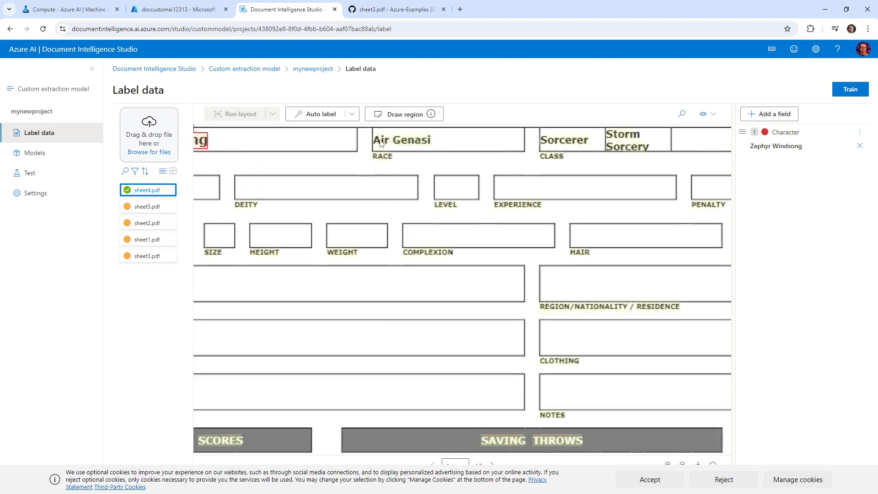
drag(382, 143, 430, 143)
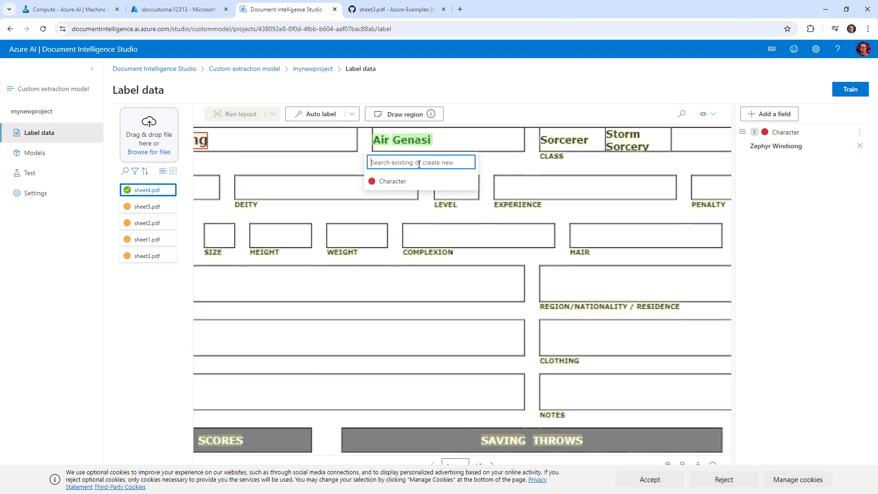
text(Race)
click(441, 197)
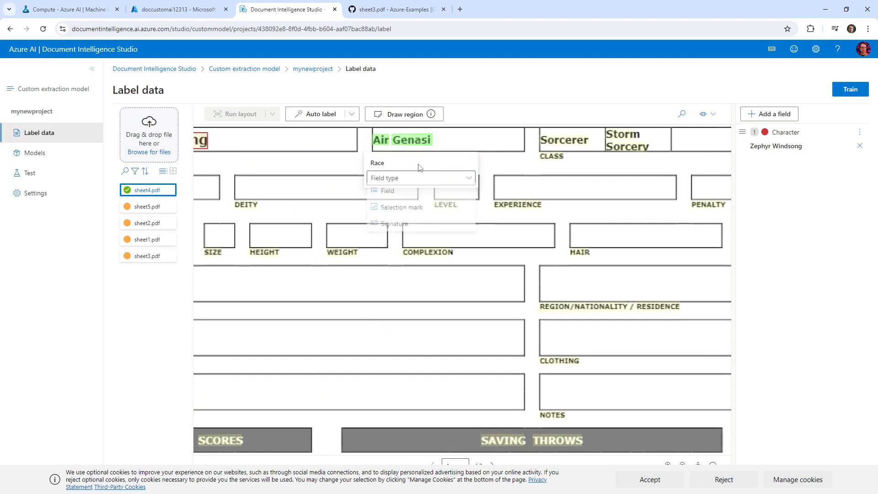
click(441, 198)
Label 'Sorcerer' as a new plain-text Class field, accept cookies, and start training
scroll(526, 151, right, 2)
click(525, 147)
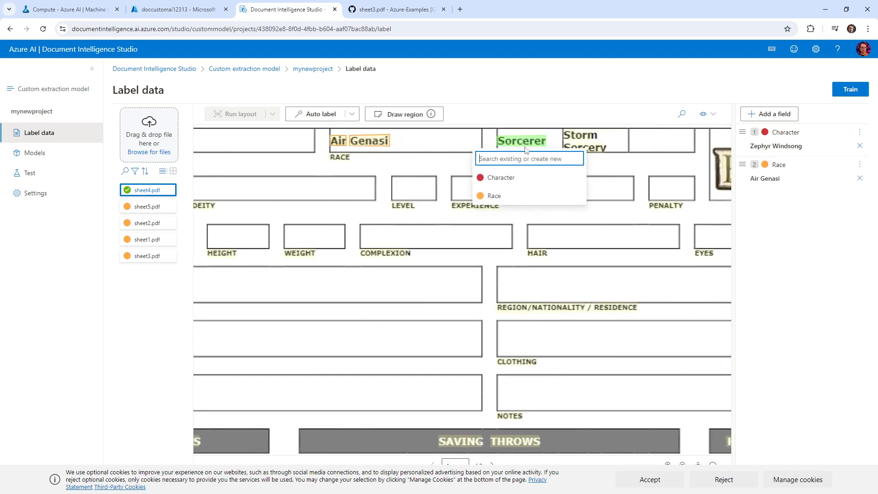
text(Class)
key(Return)
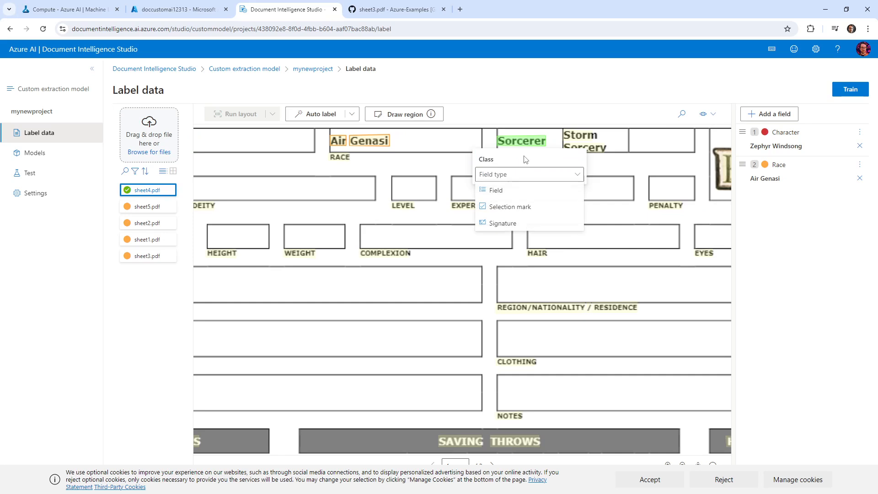
click(539, 191)
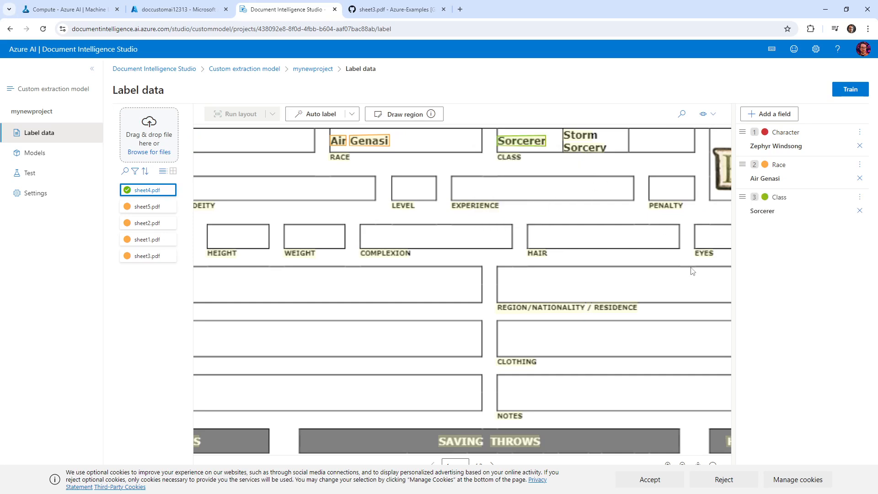
click(649, 479)
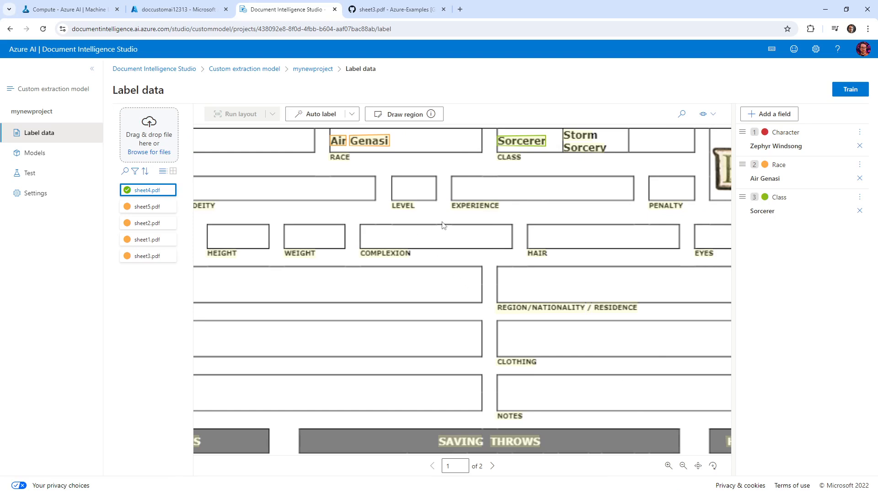
click(851, 90)
Train a Neural model with ID mydndid and description 'detect for dnd', then view the models list
click(313, 228)
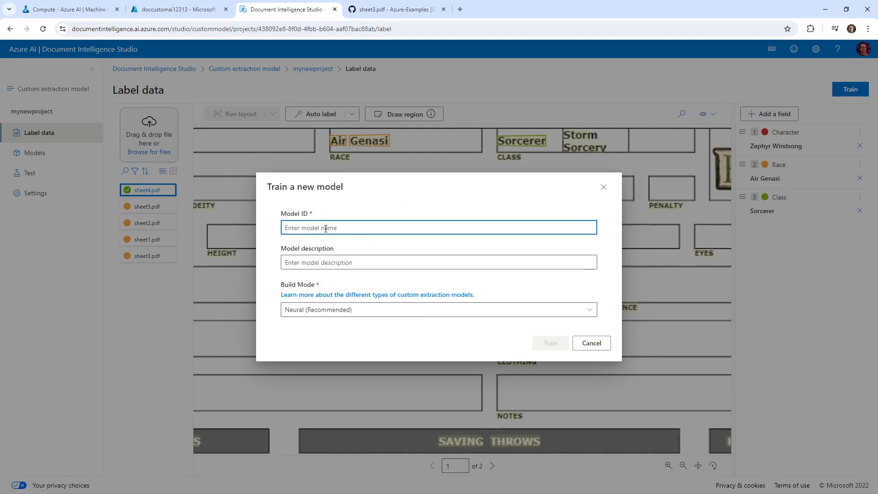
text(mydndid)
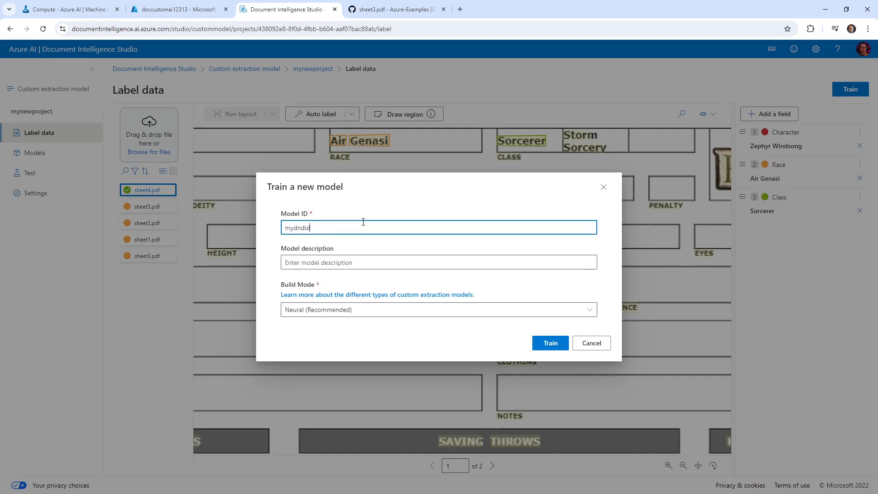
click(368, 262)
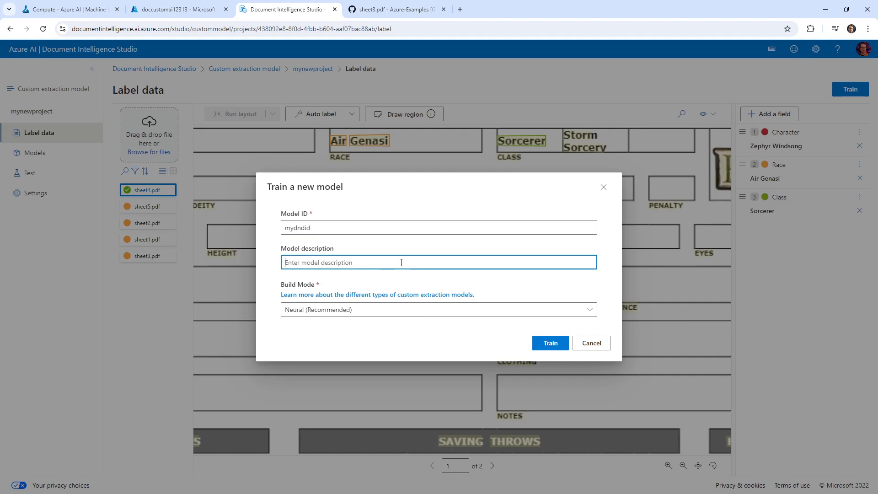
text(detect for dnd)
click(462, 309)
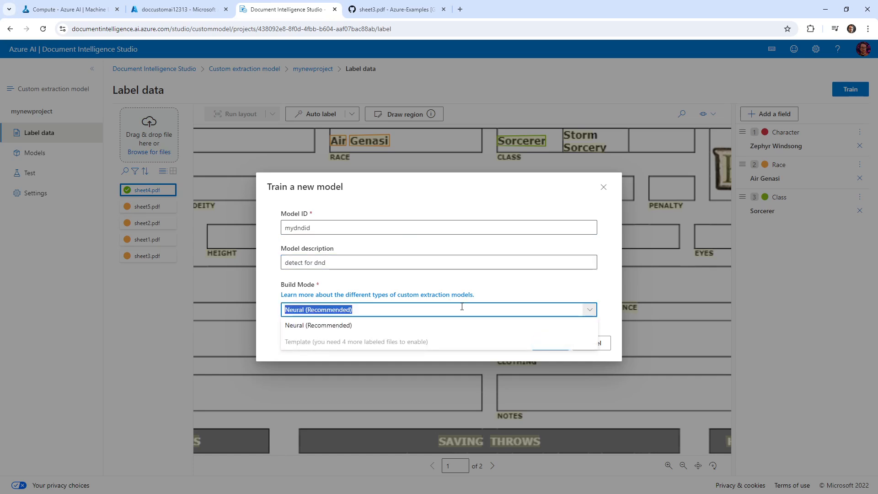
click(528, 325)
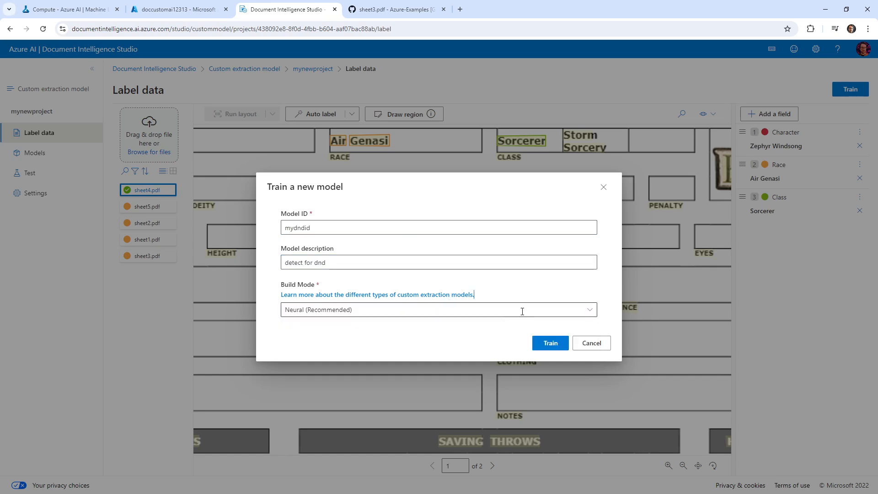
click(540, 343)
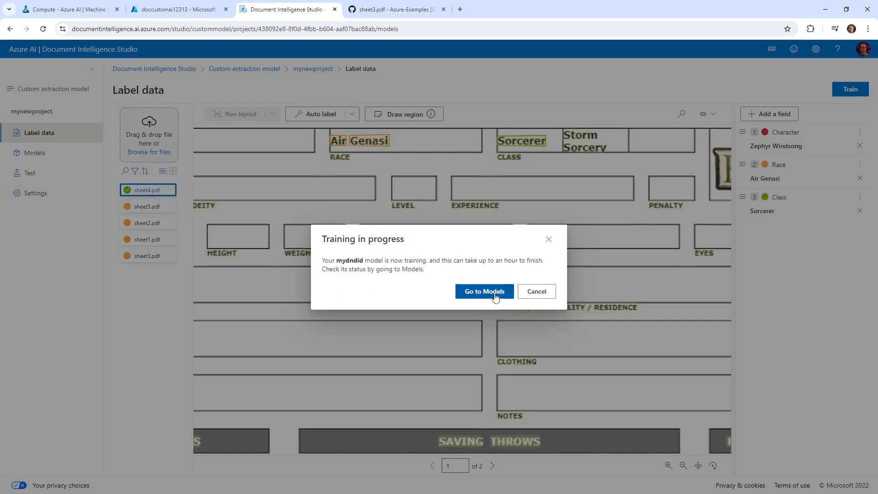
click(495, 295)
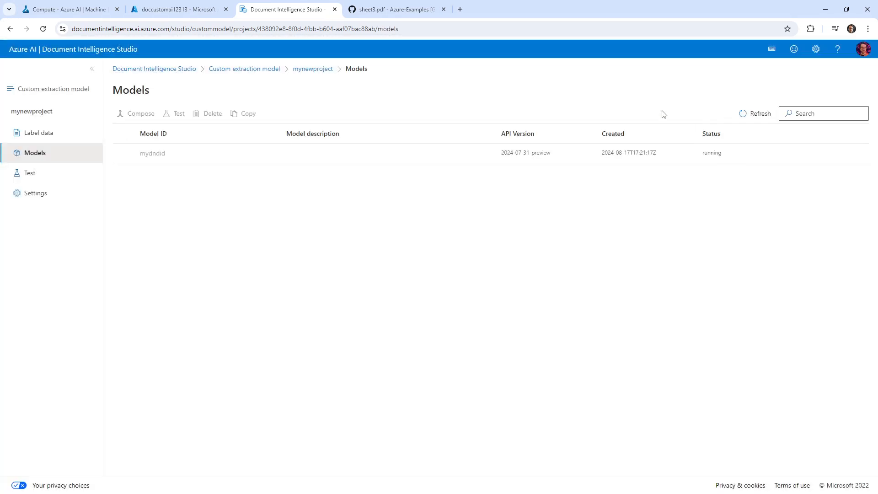
Refresh and reload the models list to see mydndid still running, then go back to Label data
click(756, 114)
click(436, 29)
key(Return)
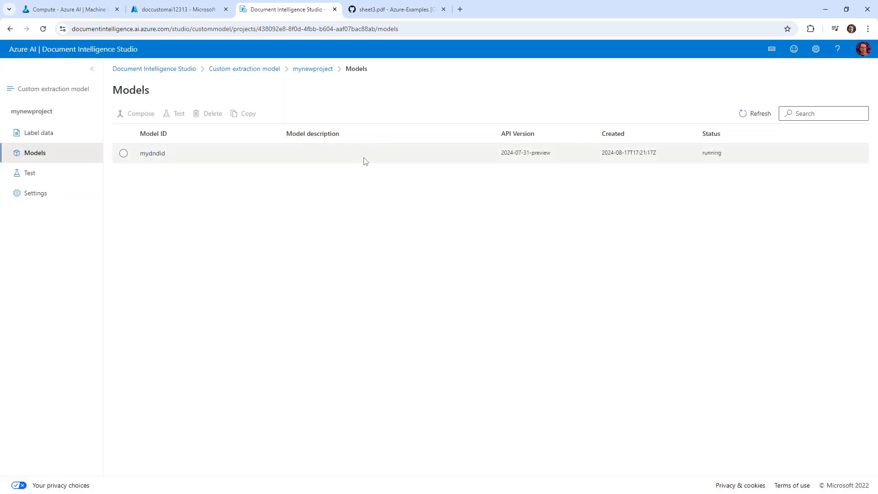
click(365, 161)
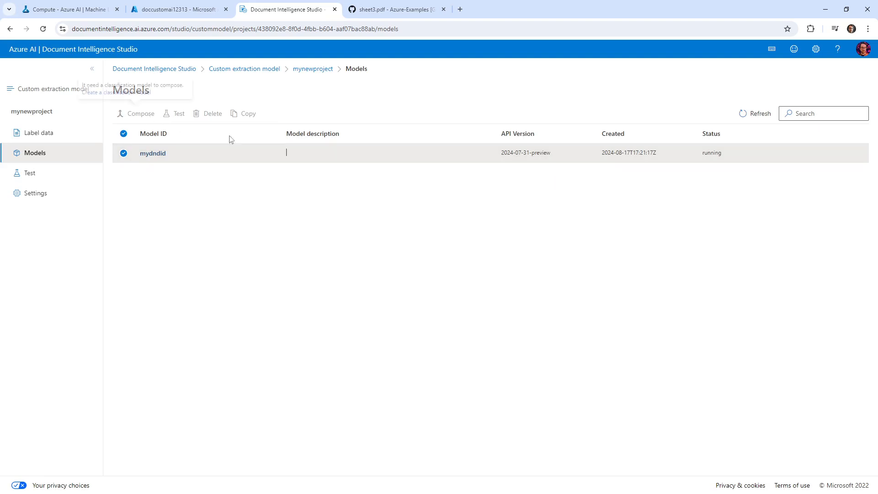
drag(707, 153, 722, 153)
click(654, 192)
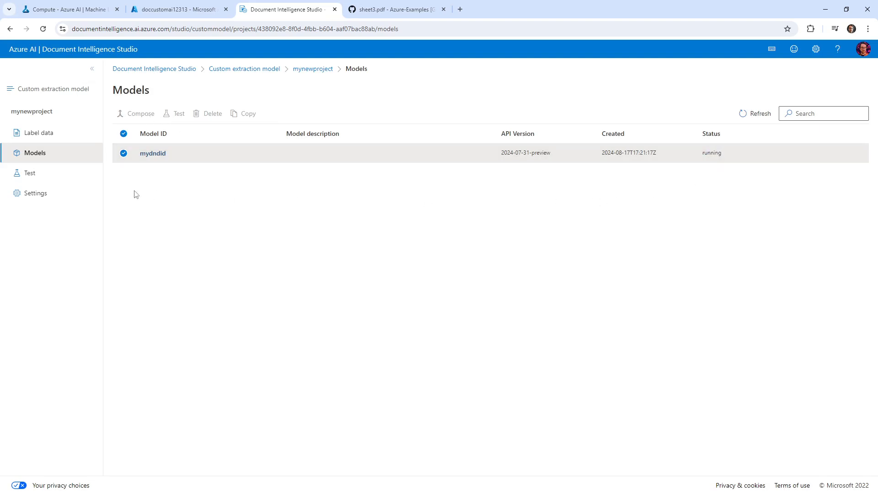
click(60, 138)
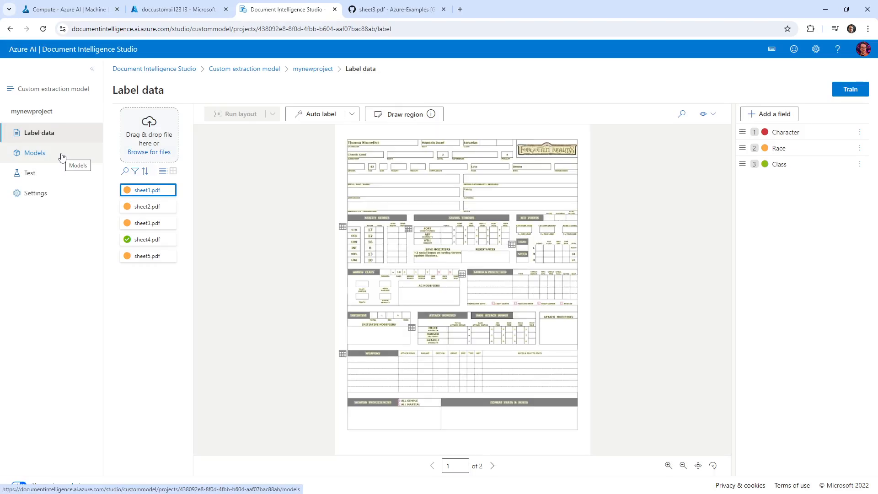
click(62, 154)
click(70, 136)
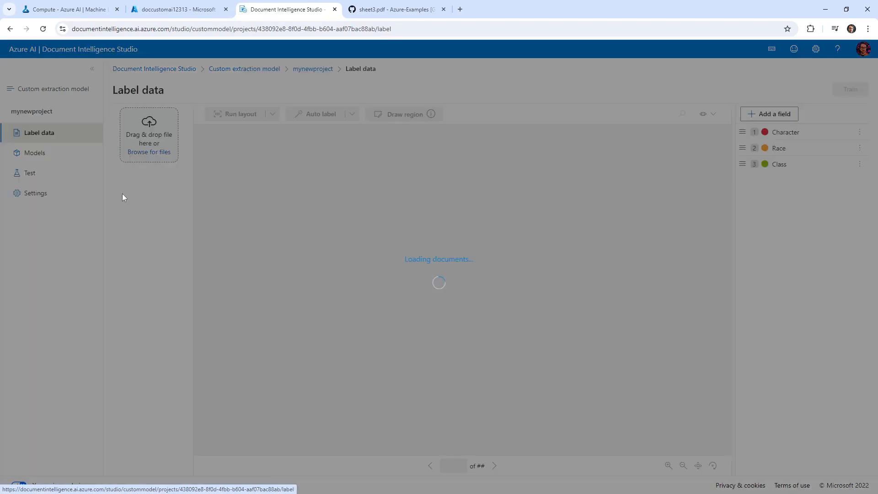
click(141, 203)
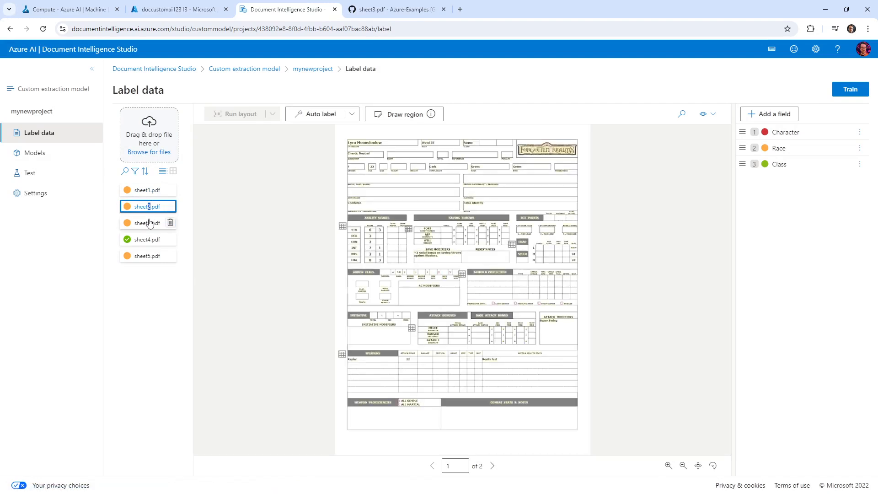
click(149, 223)
click(148, 239)
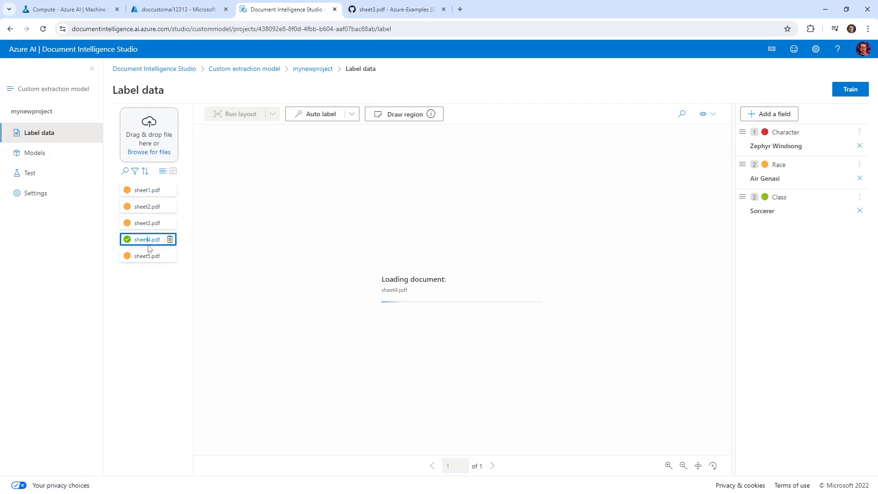
click(147, 257)
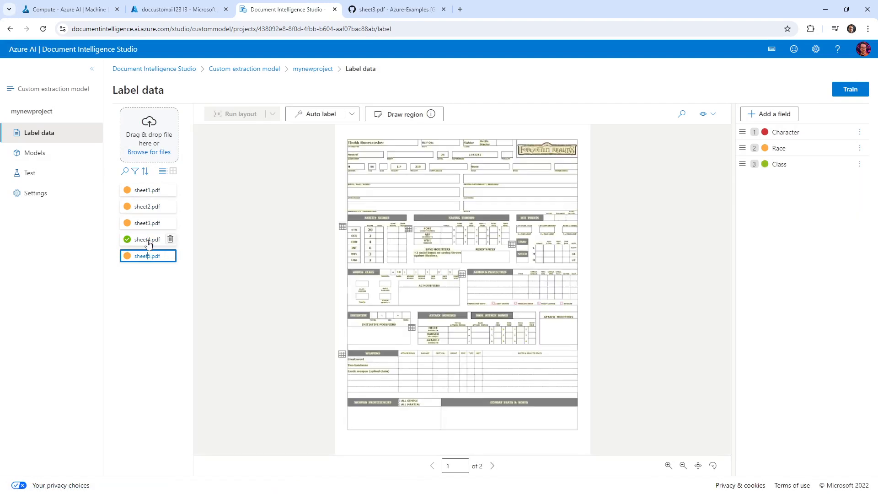
click(146, 240)
click(146, 224)
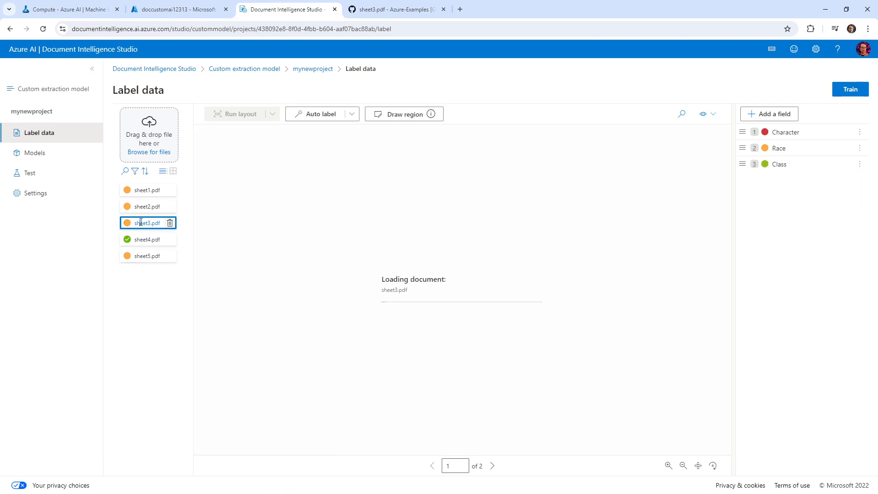
click(142, 203)
click(141, 190)
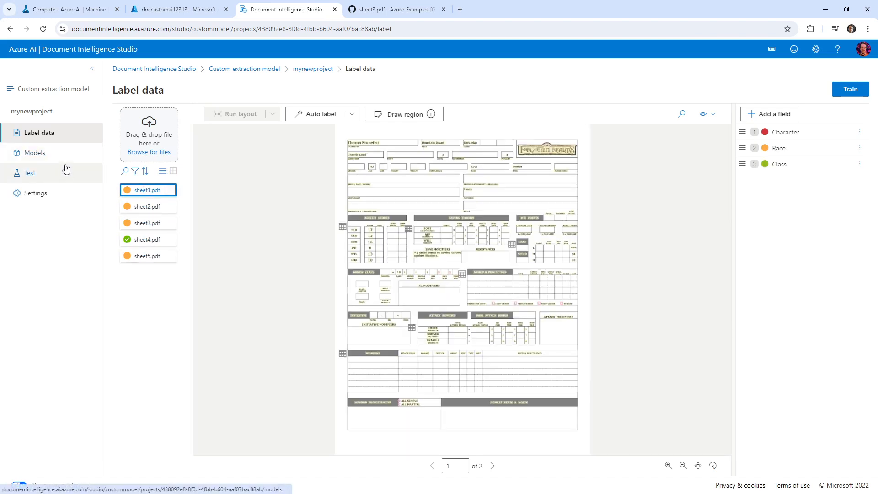
Wait for mydndid to show Training succeeded, dismiss the notice, and open its Test page
click(62, 173)
click(59, 152)
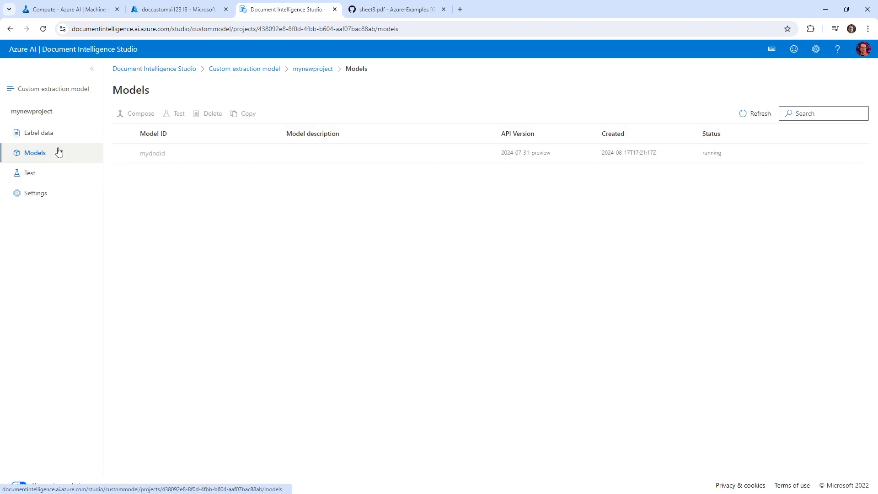
click(42, 133)
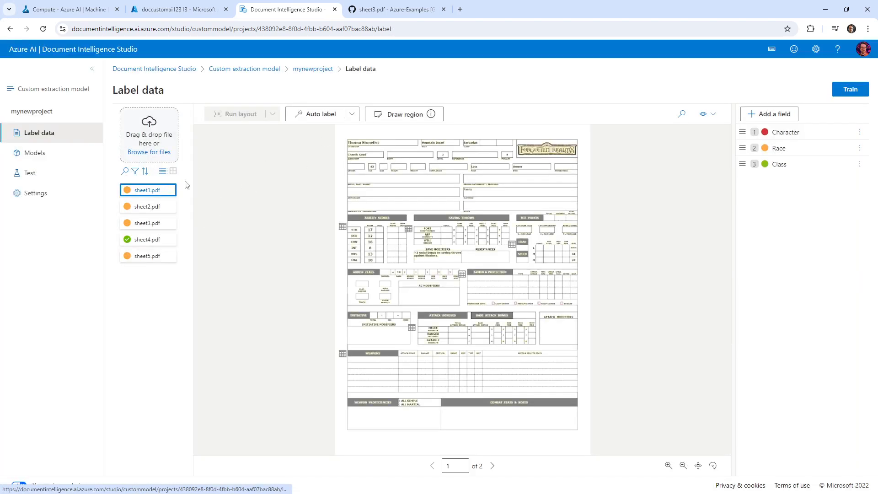
click(54, 174)
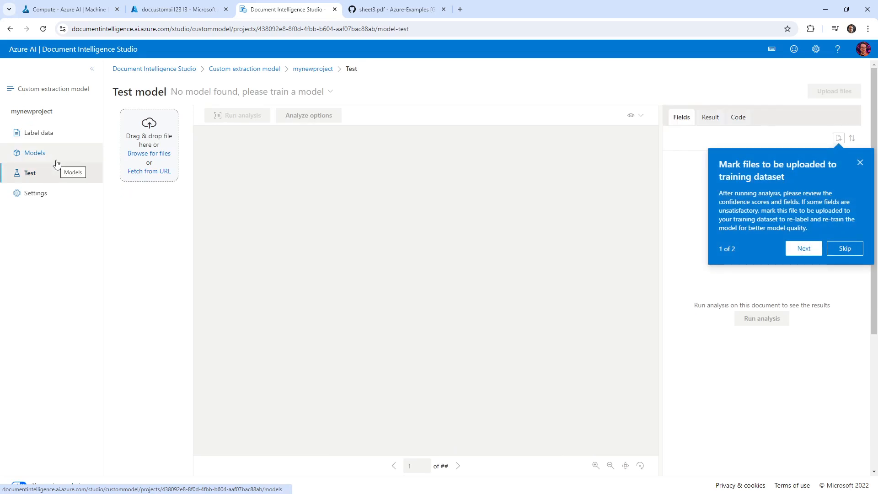
click(35, 153)
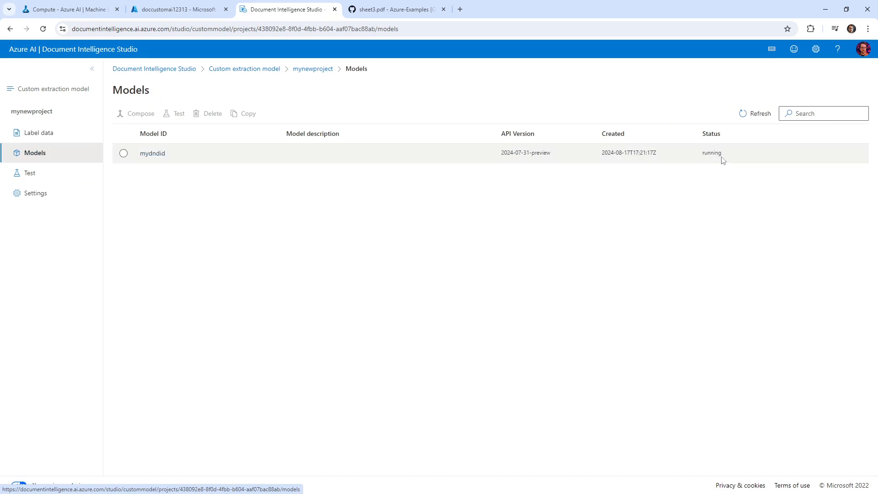
drag(722, 157, 703, 157)
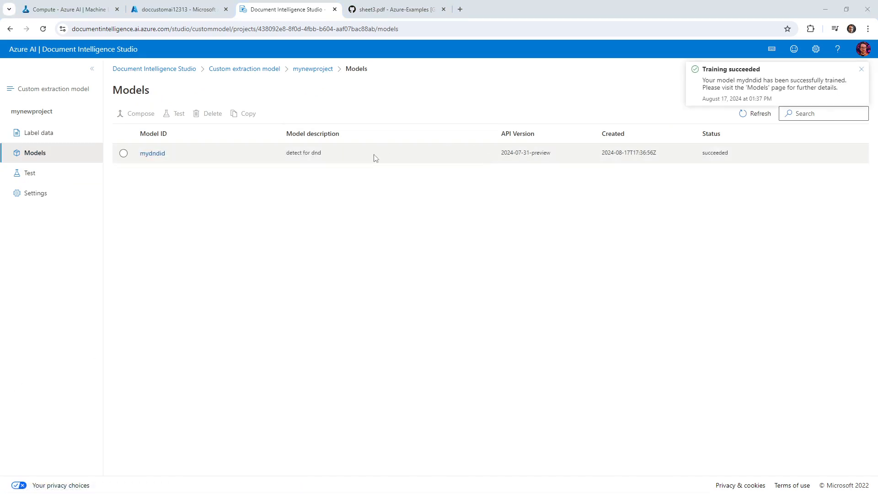
click(861, 72)
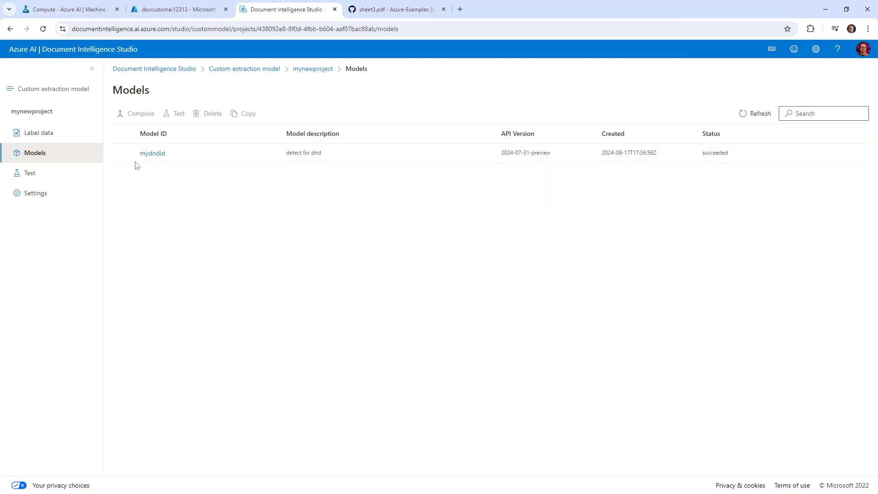
click(137, 157)
click(174, 115)
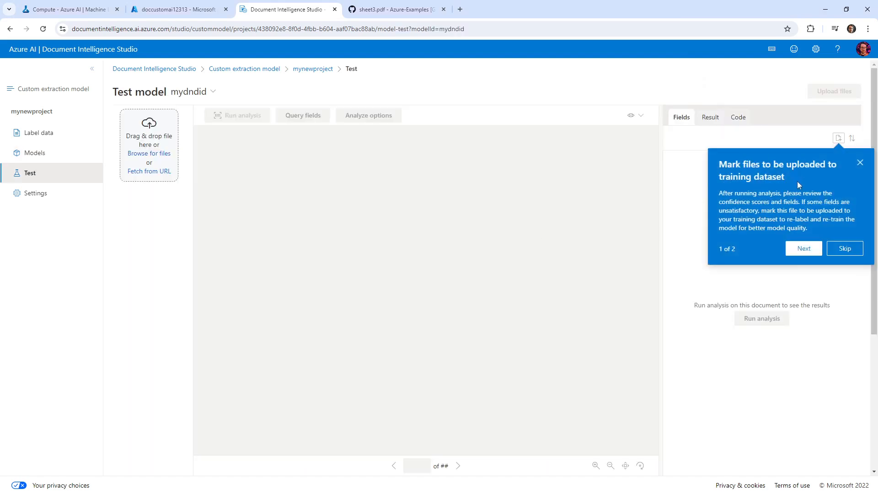
Analyze sheet5.pdf with mydndid, extracting Character, Class Fighter (97.70%) and Race Half-Orc (98.40%)
click(859, 165)
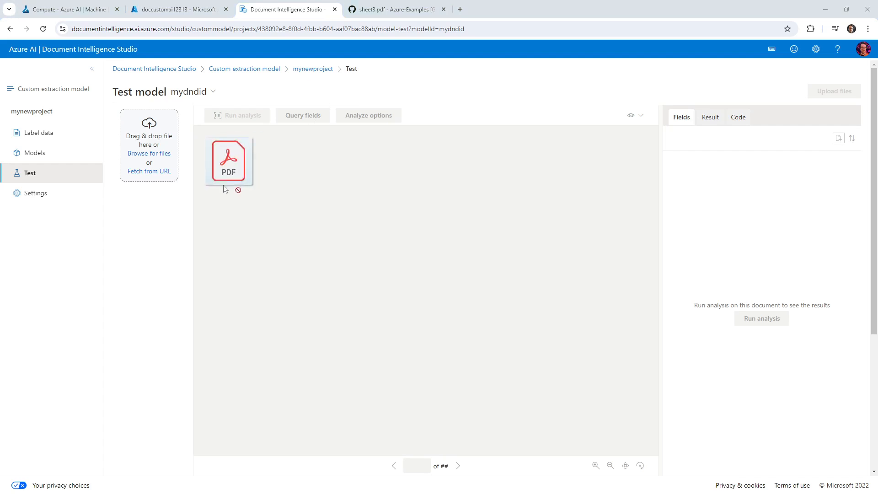
drag(231, 164, 163, 151)
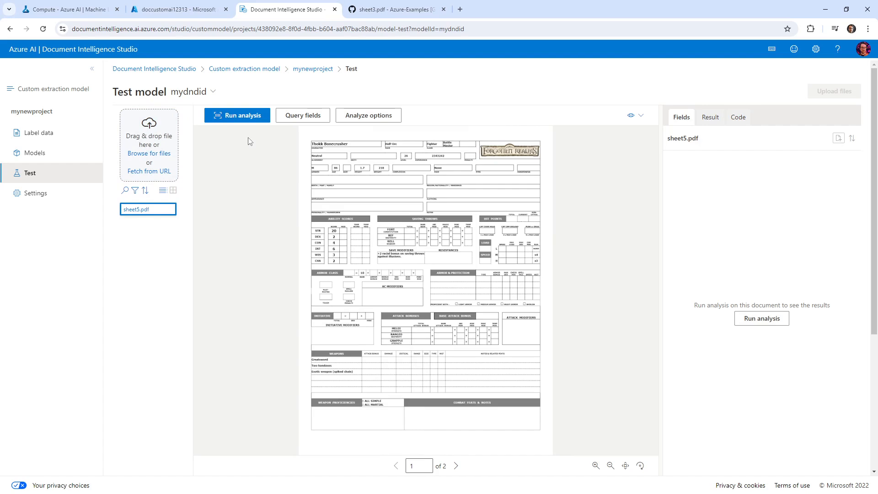
click(242, 118)
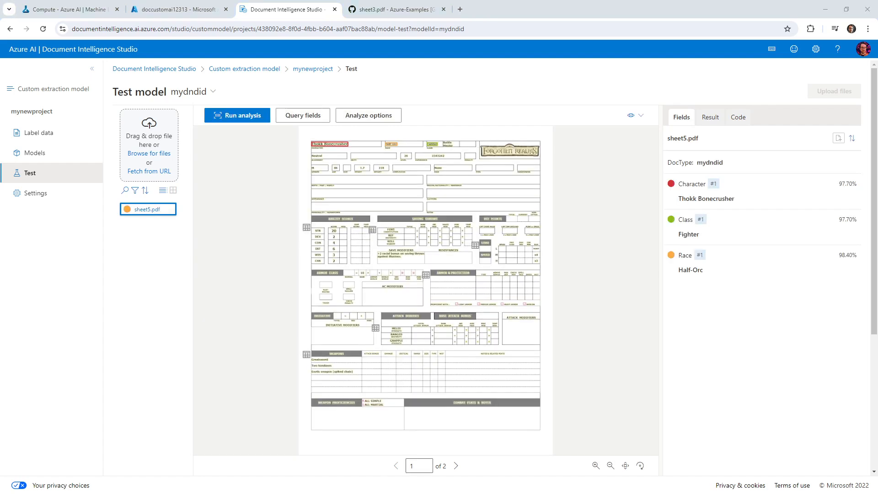
click(683, 196)
Browse the project's Settings, Test, Models and Label data pages, then go to the storage containers in Azure
click(28, 200)
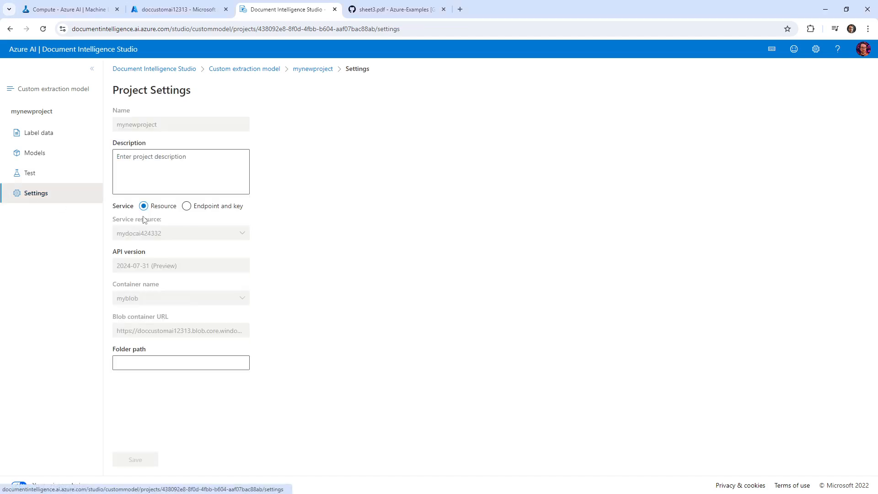
click(51, 183)
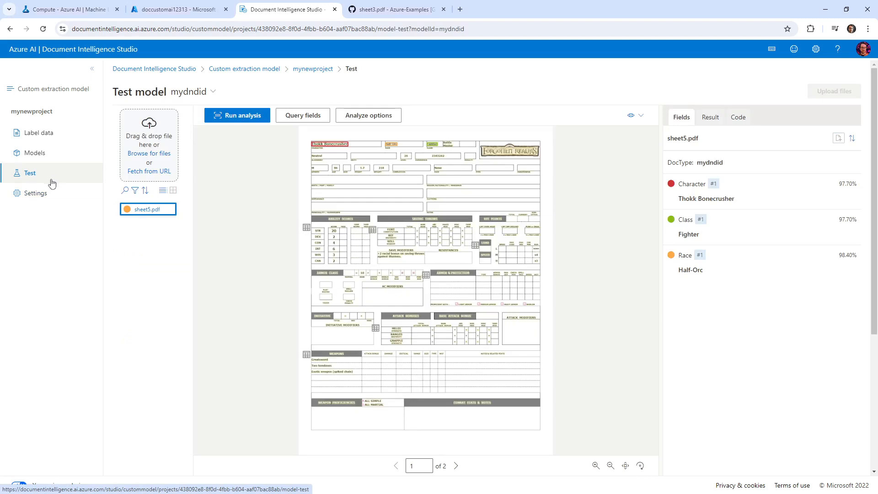
click(54, 193)
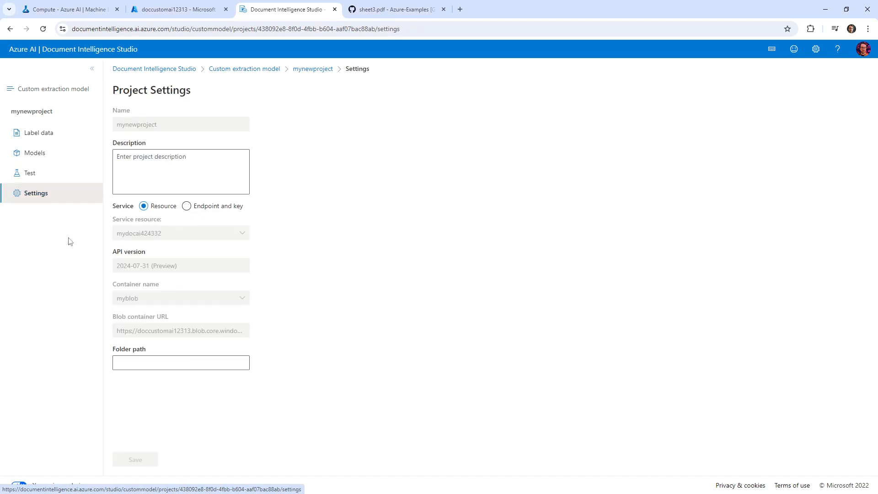
click(70, 180)
click(64, 155)
click(65, 132)
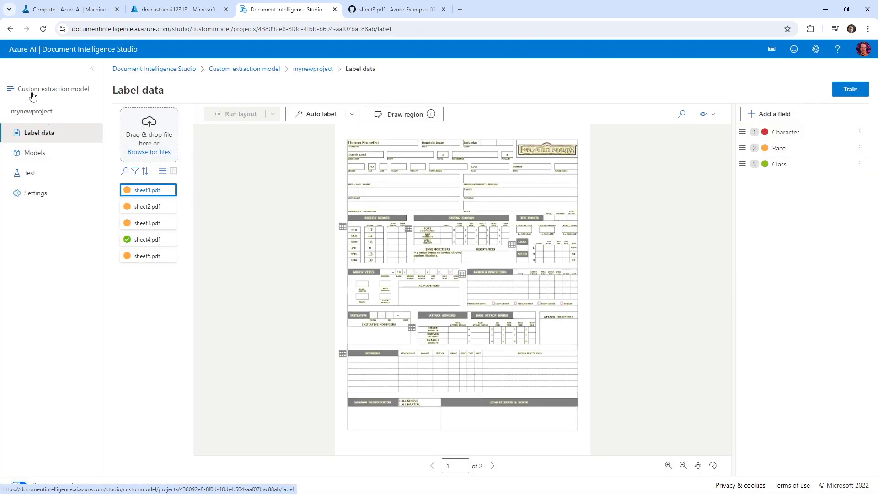
click(267, 71)
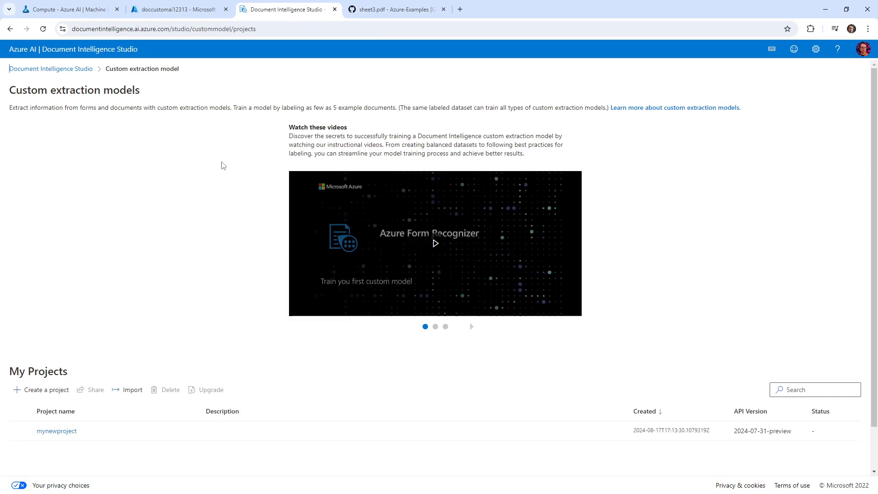
click(166, 10)
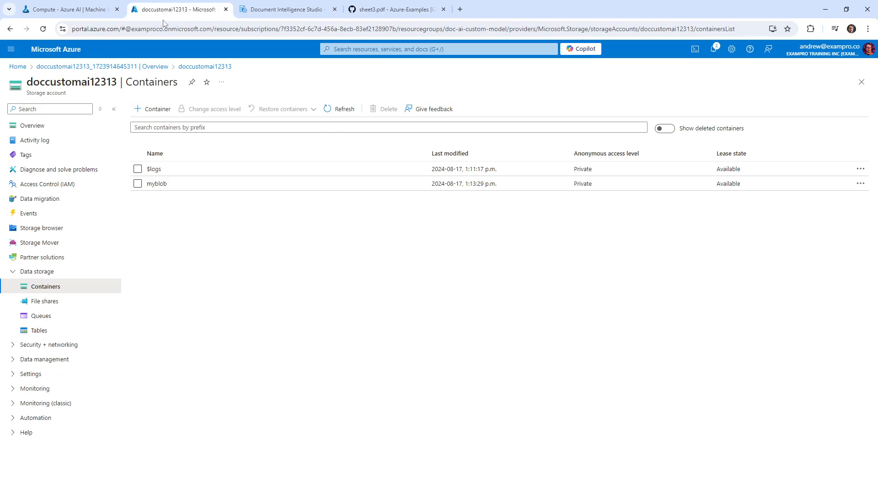
Commit the five sheet PDFs with message 'files' and push them to main in github.dev
click(283, 10)
click(371, 12)
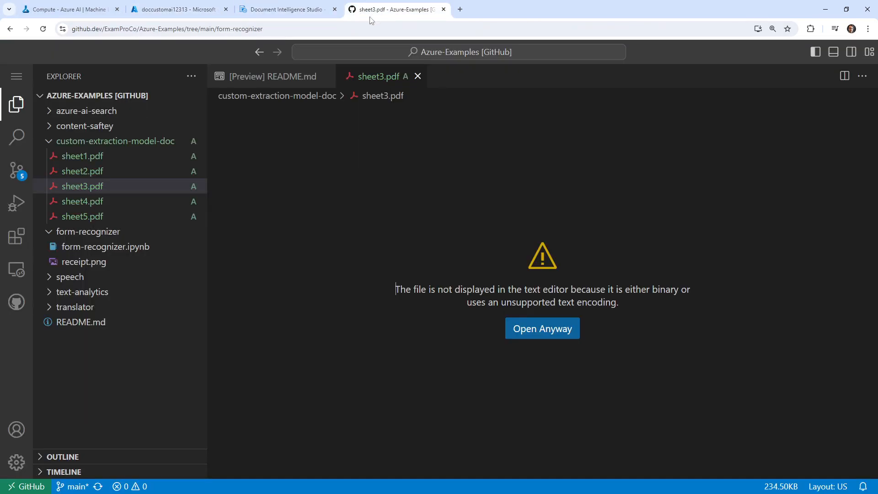
click(16, 171)
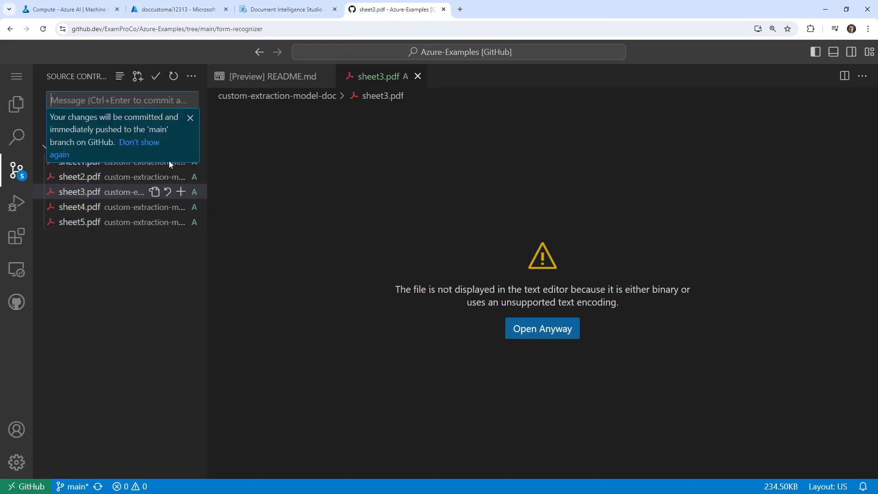
click(190, 118)
click(144, 100)
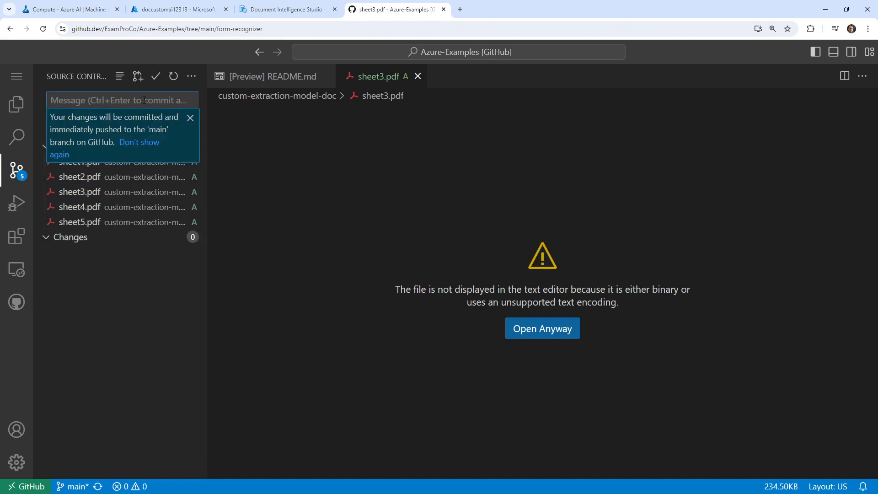
text(files)
click(191, 118)
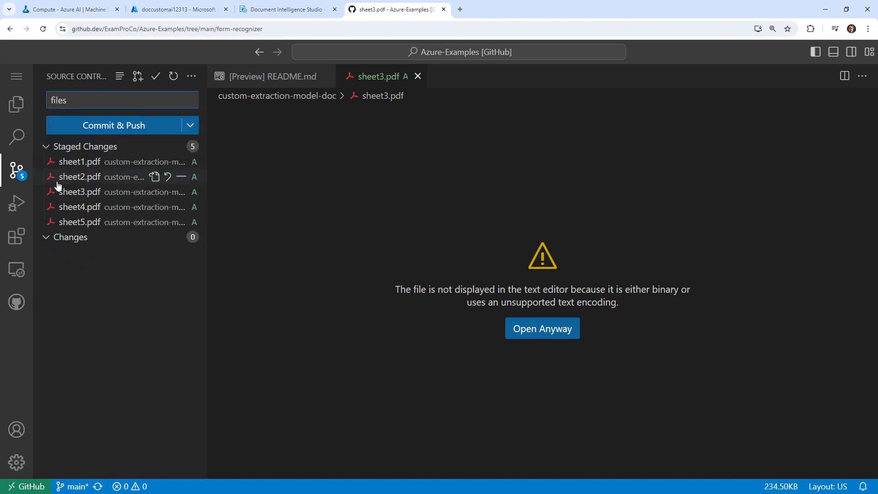
click(105, 129)
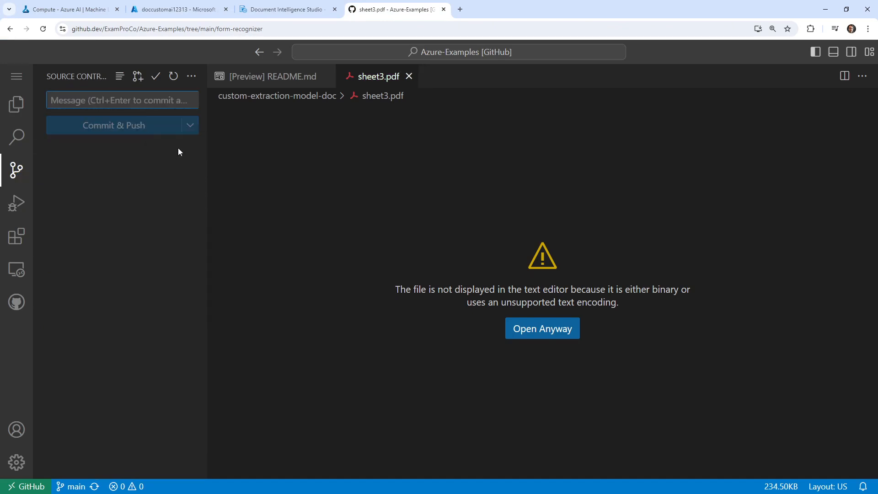
click(89, 10)
click(176, 9)
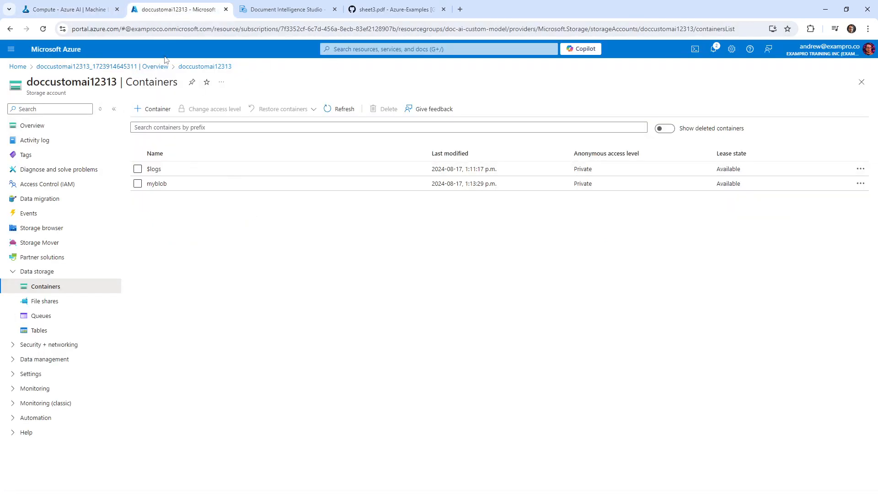
Delete the doc-ai-custom-model resource group, pasting its name to confirm
click(41, 125)
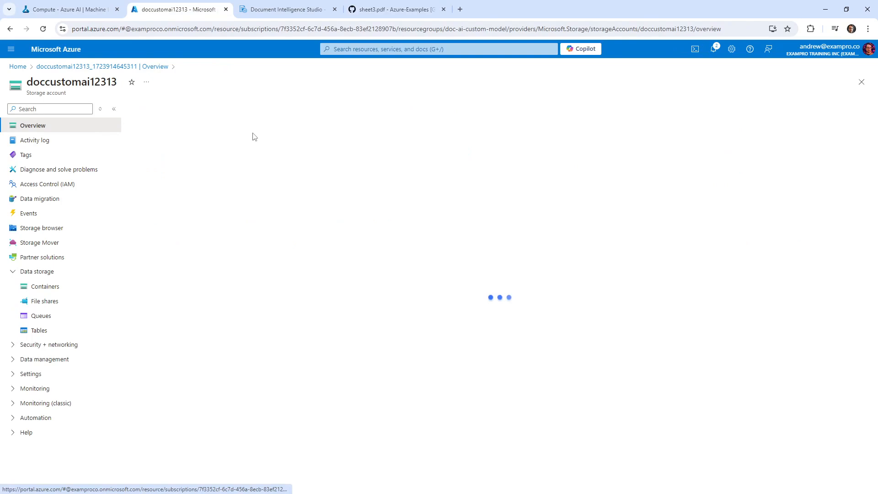
click(259, 143)
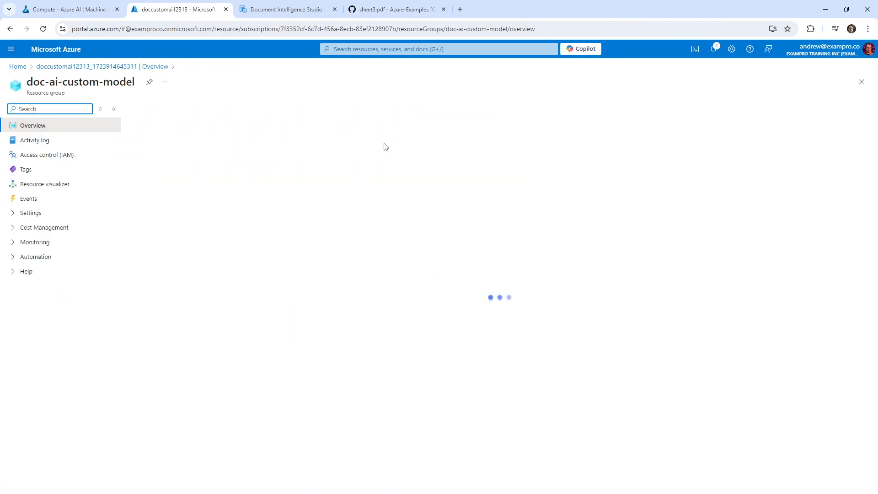
click(255, 110)
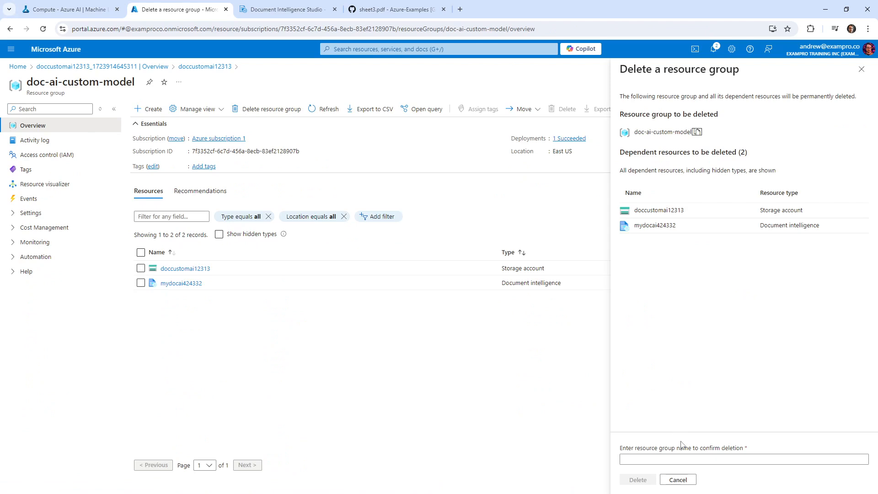
click(681, 459)
text(doc-ai-custom-model)
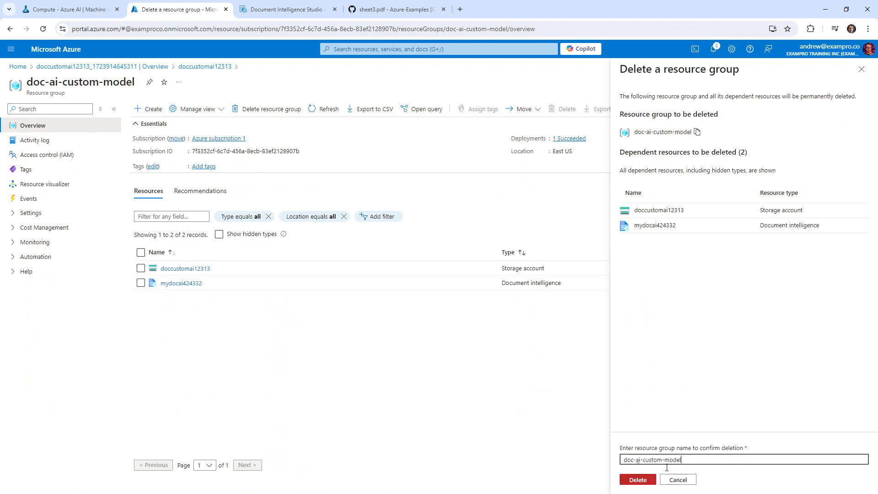
click(638, 480)
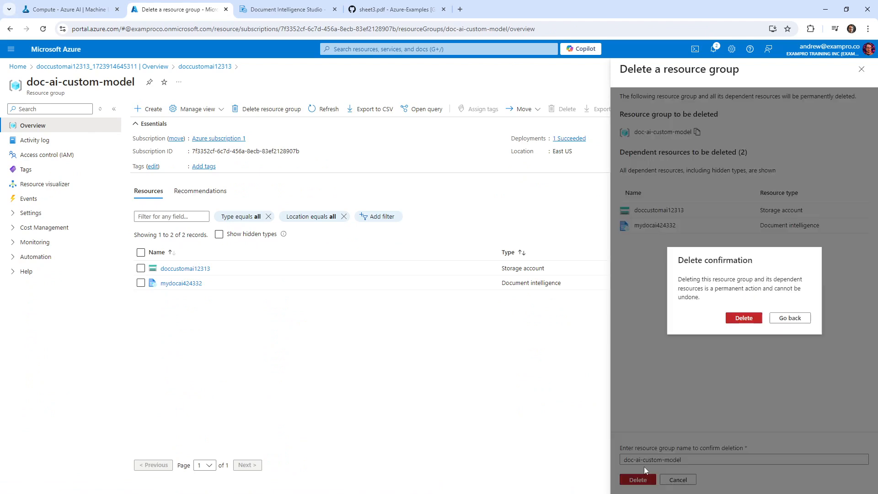
click(750, 320)
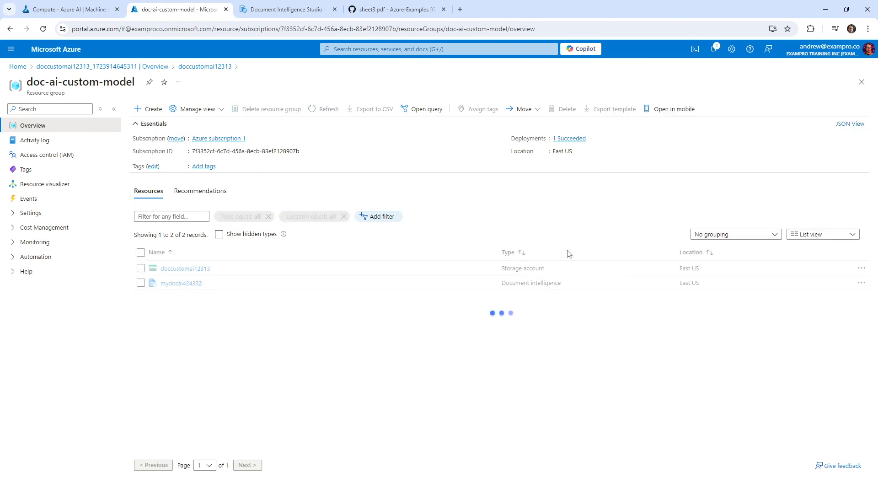
Return to the Document Intelligence Studio home page
click(292, 10)
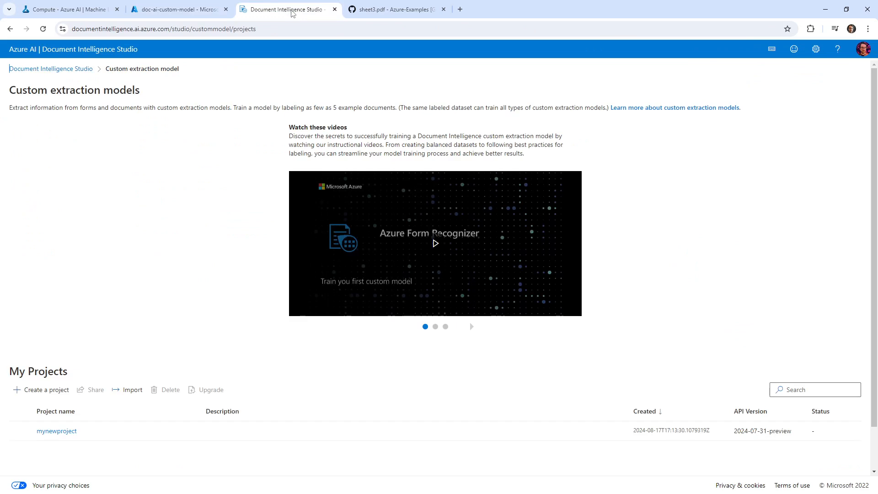
click(85, 68)
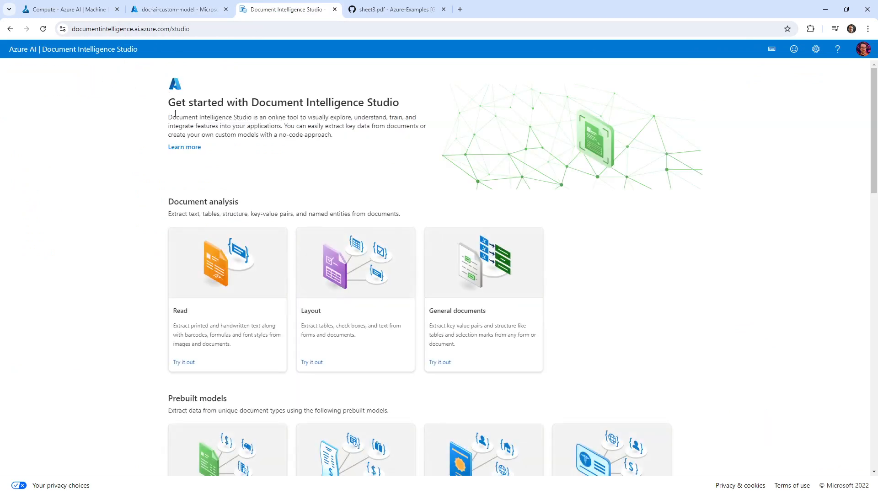
scroll(391, 224, down, 8)
scroll(388, 230, up, 7)
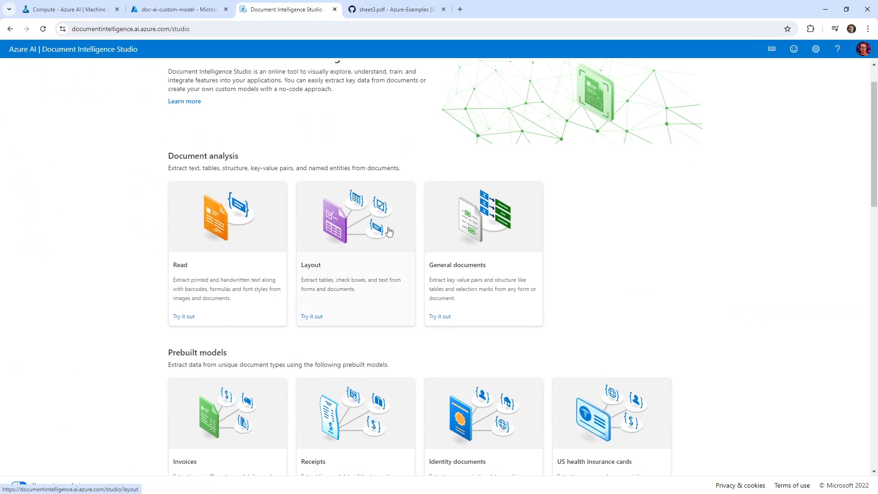
Search 'resource' to view the Resource groups list, then return to doc-ai-custom-model, now marked Deleting
click(156, 10)
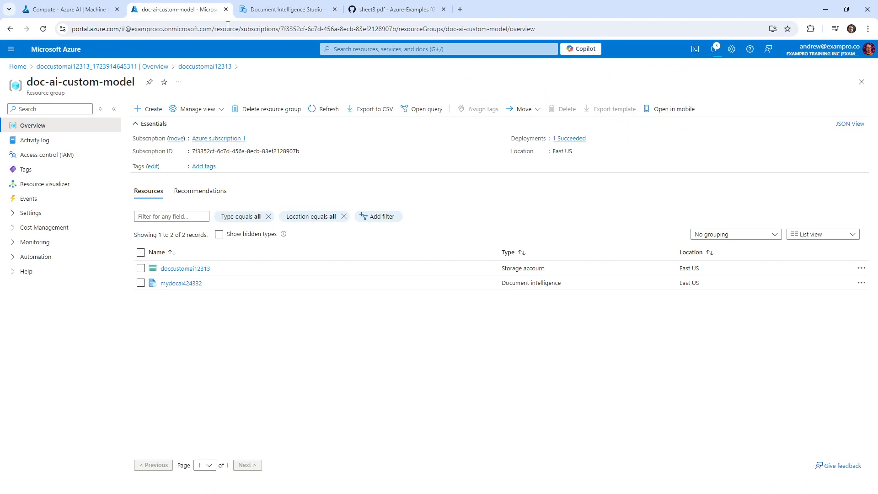
click(360, 50)
text(resources)
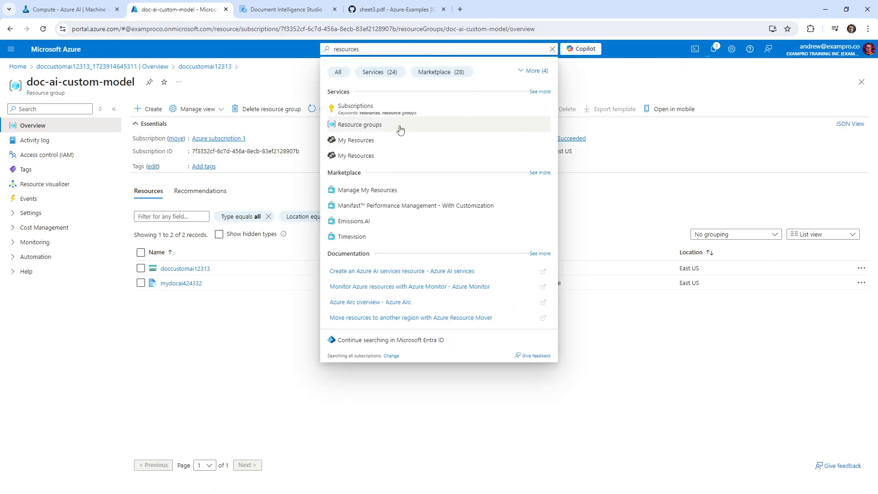
click(394, 125)
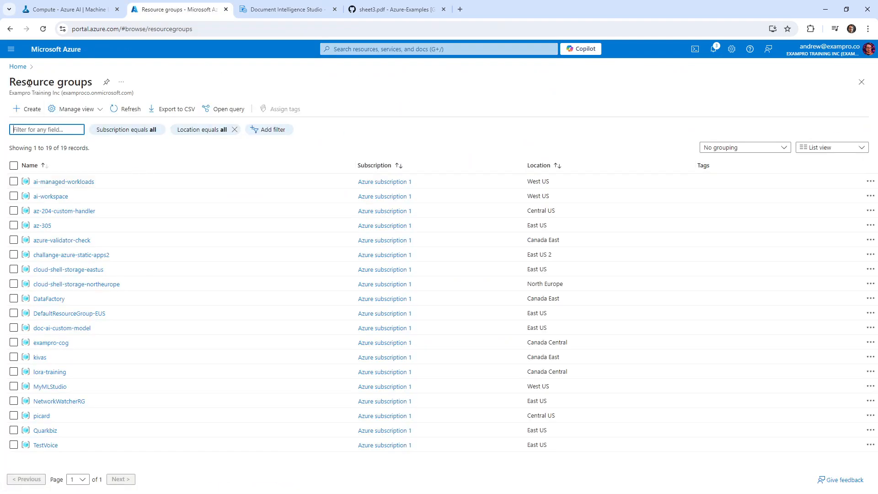
click(10, 29)
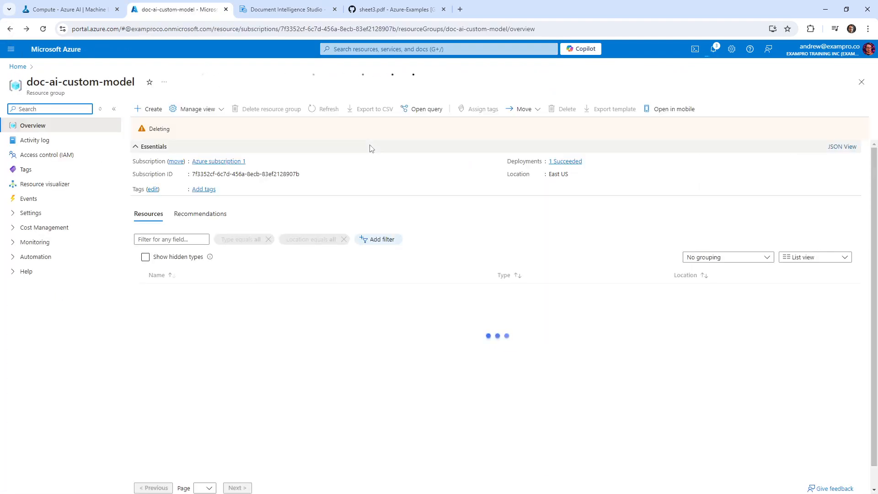